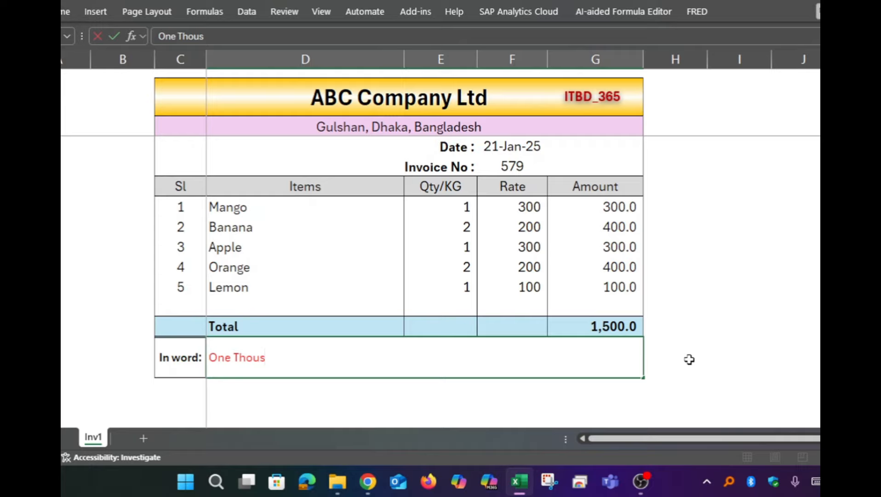
Write the total in words as "One Thousand Five Hundred only" in the In word cell of the invoice
{"action": "type", "text": "and Five Hundr"}
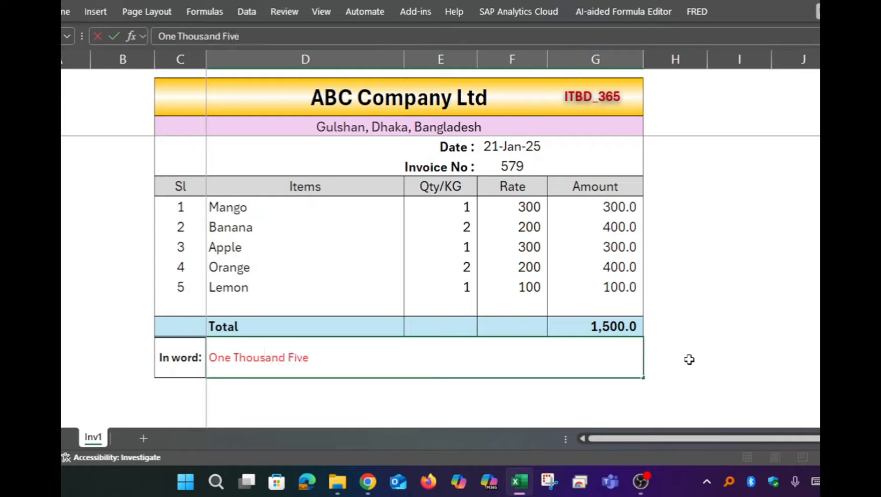
{"action": "type", "text": "ed only"}
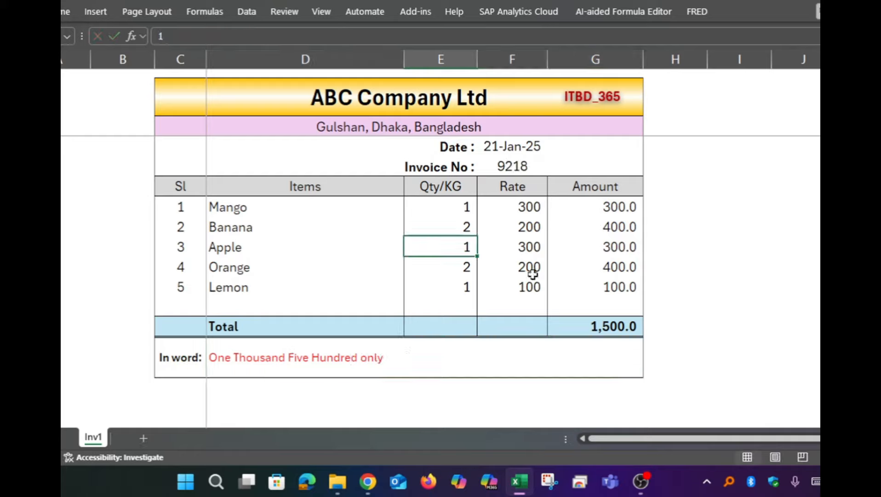
Test the manually written amount by setting the Apple quantity to 5, and undo the quantity change
{"action": "left_click", "coordinate": [608, 327]}
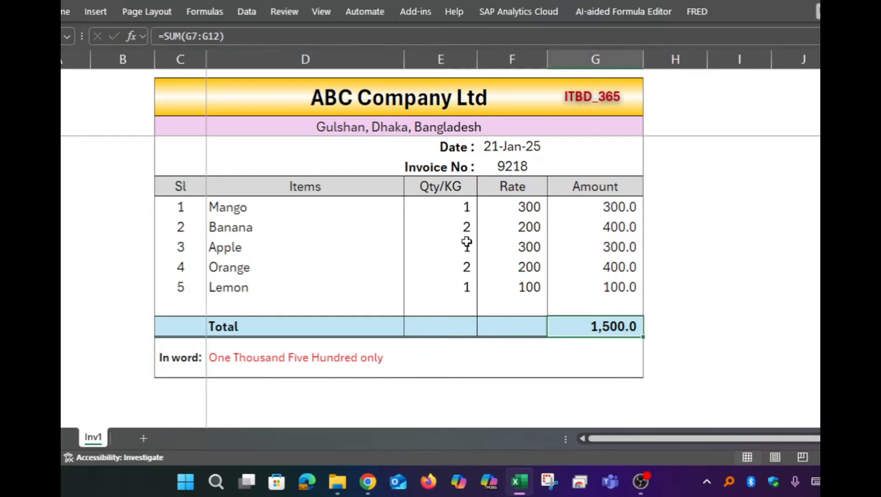
{"action": "left_click", "coordinate": [466, 243]}
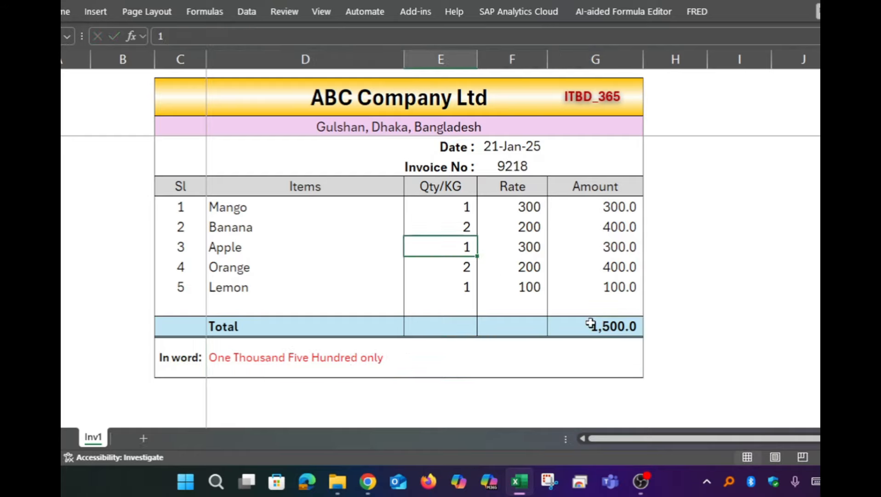
{"action": "type", "text": "5"}
{"action": "key", "text": "Return"}
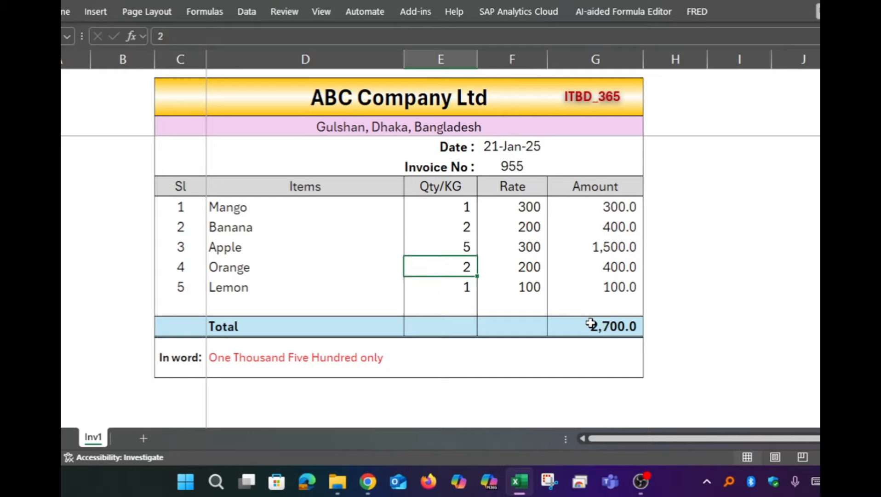
{"action": "key", "text": "ctrl+z"}
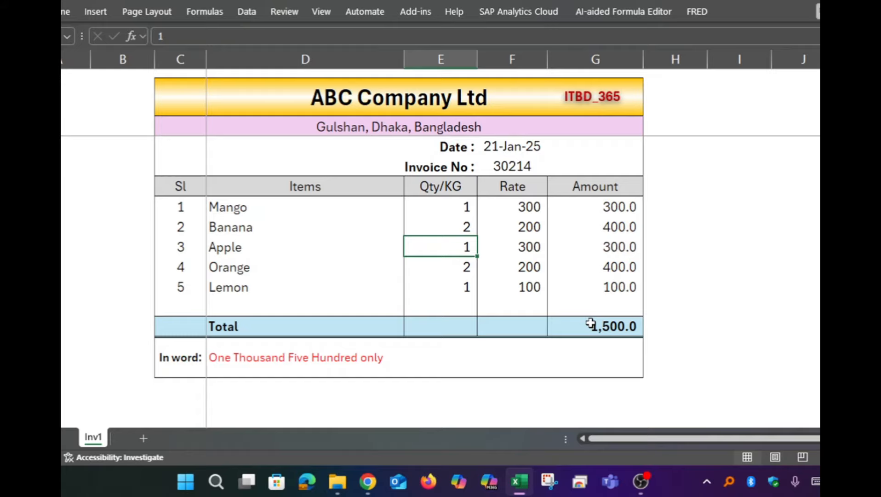
Select the In word cell, and switch to Chrome to search Google for "number spelling in excel"
{"action": "left_click", "coordinate": [264, 358]}
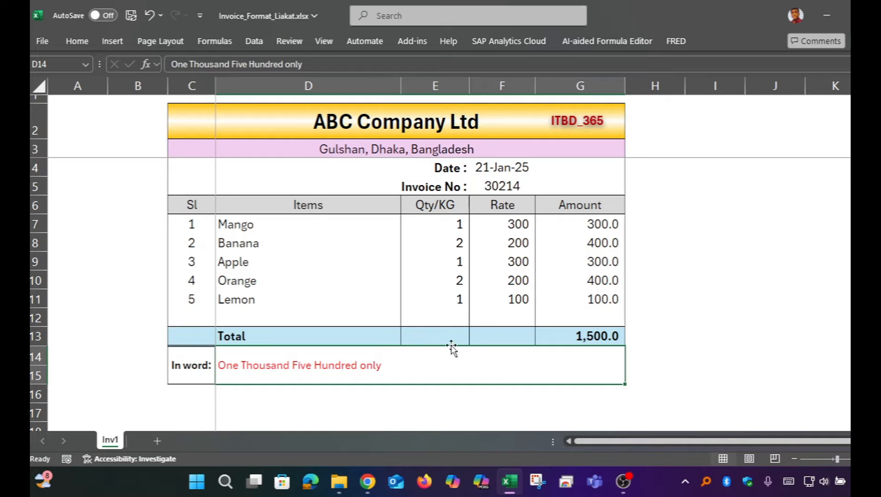
{"action": "mouse_move", "coordinate": [367, 480]}
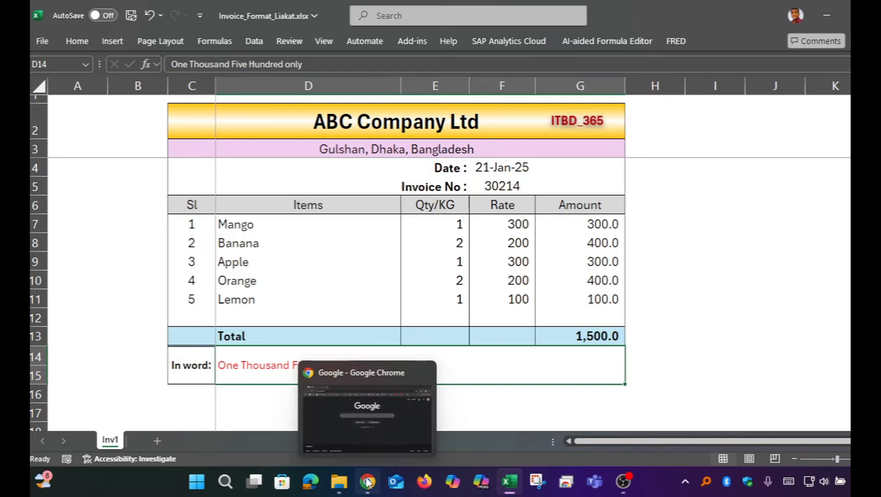
{"action": "left_click", "coordinate": [356, 442]}
{"action": "left_click", "coordinate": [346, 211]}
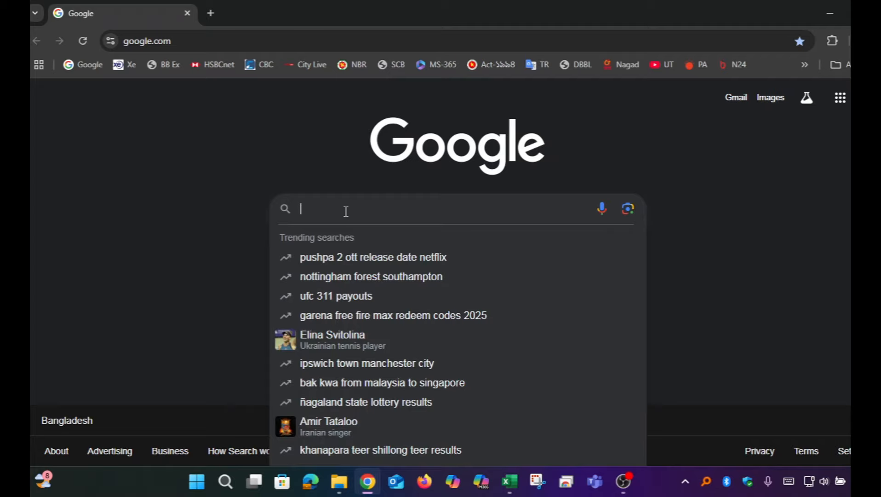
{"action": "type", "text": "Number"}
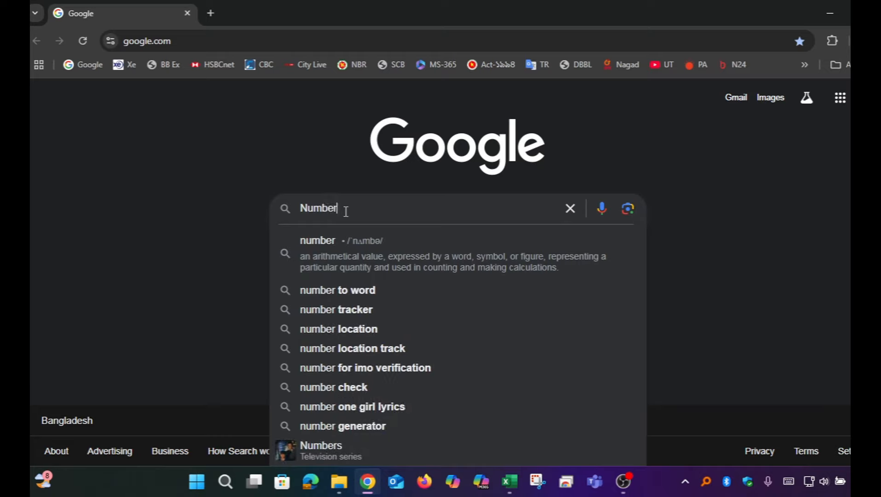
{"action": "type", "text": " spell"}
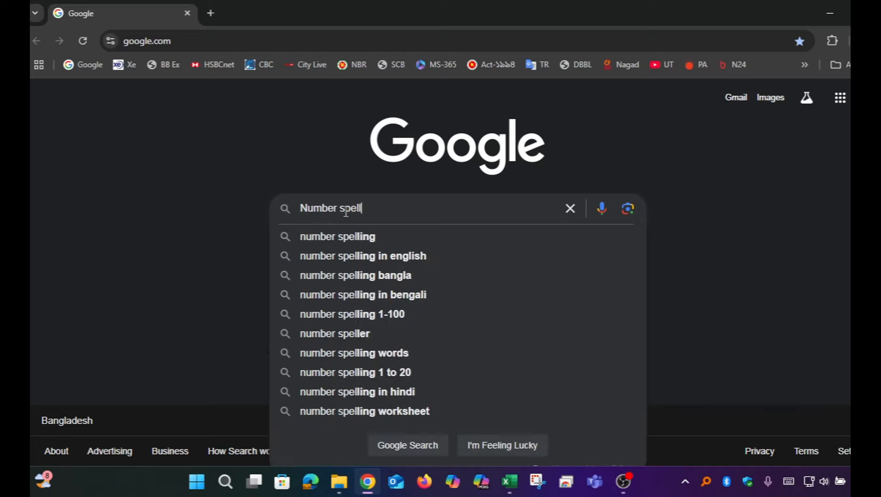
{"action": "type", "text": "ing in "}
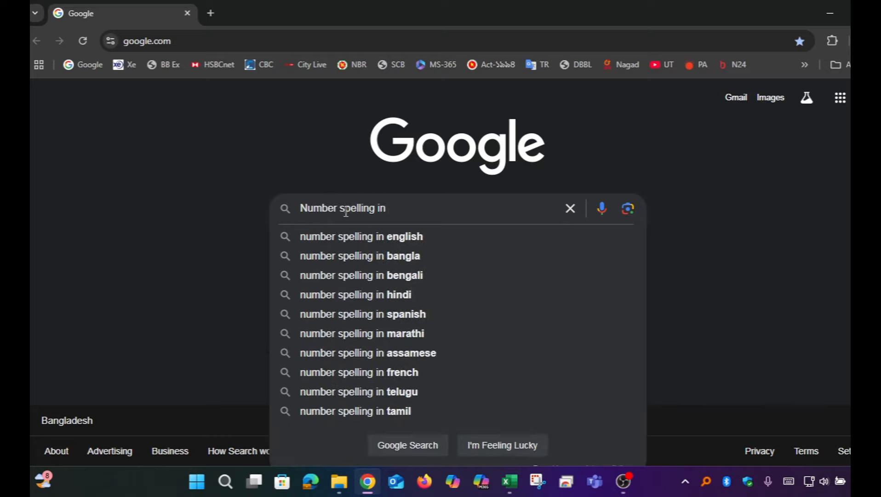
{"action": "type", "text": "ex"}
{"action": "key", "text": "Down"}
{"action": "key", "text": "Return"}
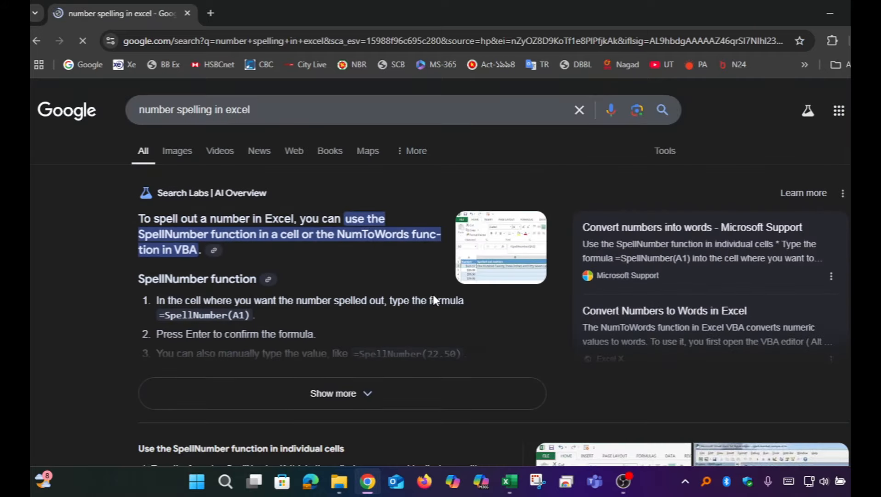
Open the Microsoft Support article "Convert numbers into words" from the search results
{"action": "scroll", "coordinate": [433, 292], "scroll_direction": "down", "scroll_amount": 4}
{"action": "scroll", "coordinate": [452, 288], "scroll_direction": "down", "scroll_amount": 1}
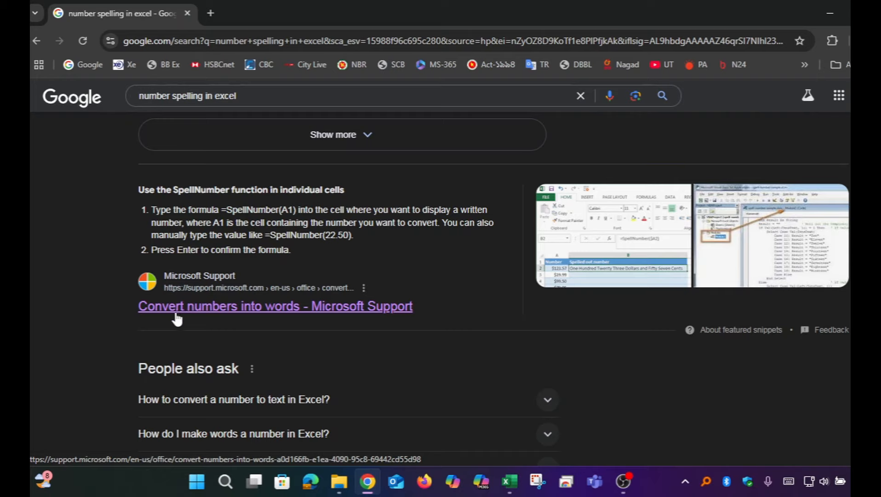
{"action": "left_click", "coordinate": [261, 309]}
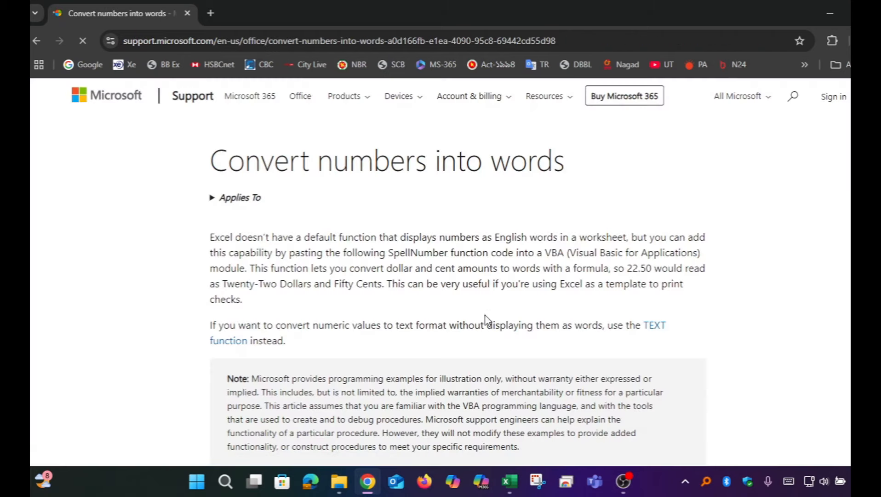
Copy the article's complete SpellNumber VBA code, from Option Explicit through the final End Function
{"action": "scroll", "coordinate": [493, 301], "scroll_direction": "down", "scroll_amount": 12}
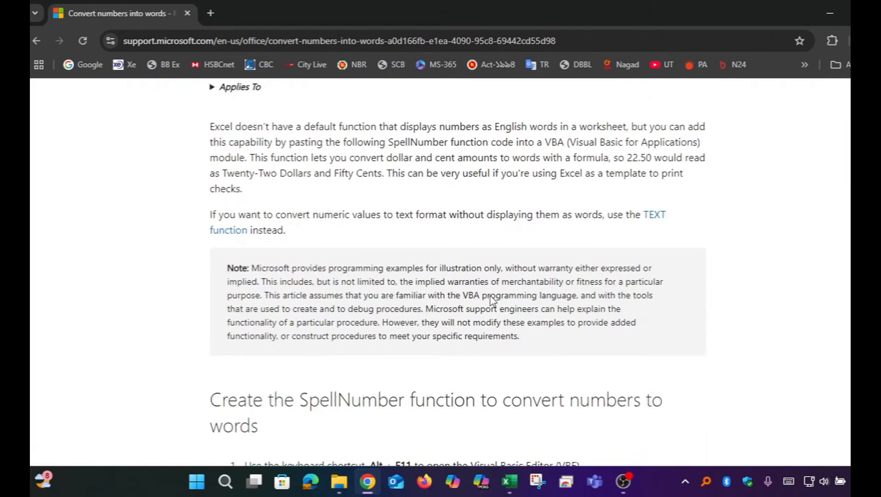
{"action": "scroll", "coordinate": [493, 301], "scroll_direction": "down", "scroll_amount": 5}
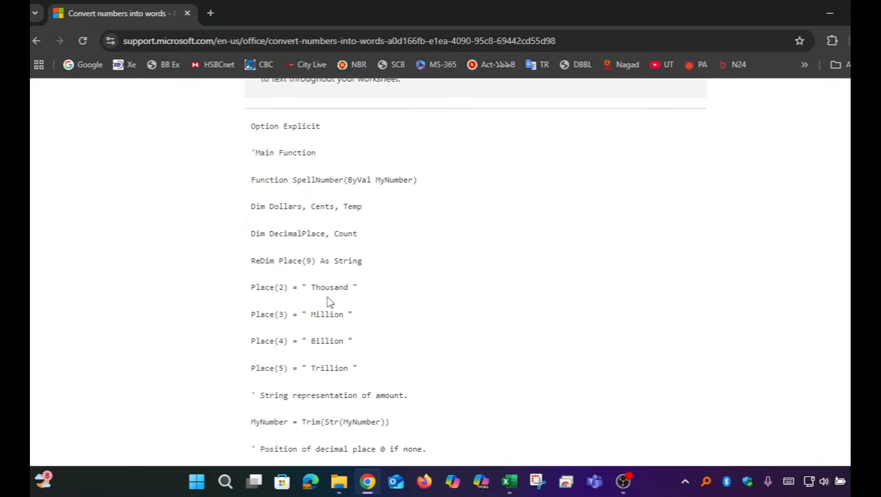
{"action": "scroll", "coordinate": [326, 300], "scroll_direction": "down", "scroll_amount": 2}
{"action": "scroll", "coordinate": [327, 300], "scroll_direction": "up", "scroll_amount": 2}
{"action": "scroll", "coordinate": [329, 296], "scroll_direction": "up", "scroll_amount": 1}
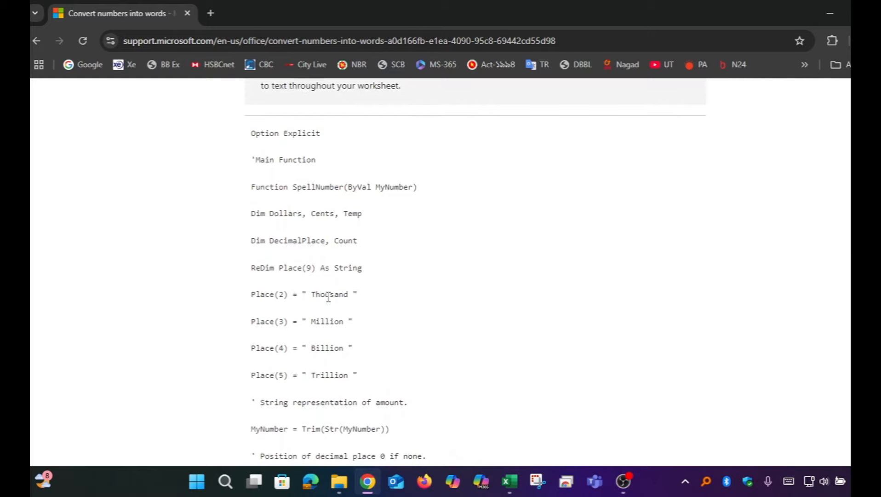
{"action": "double_click", "coordinate": [254, 132]}
{"action": "left_click", "coordinate": [254, 132]}
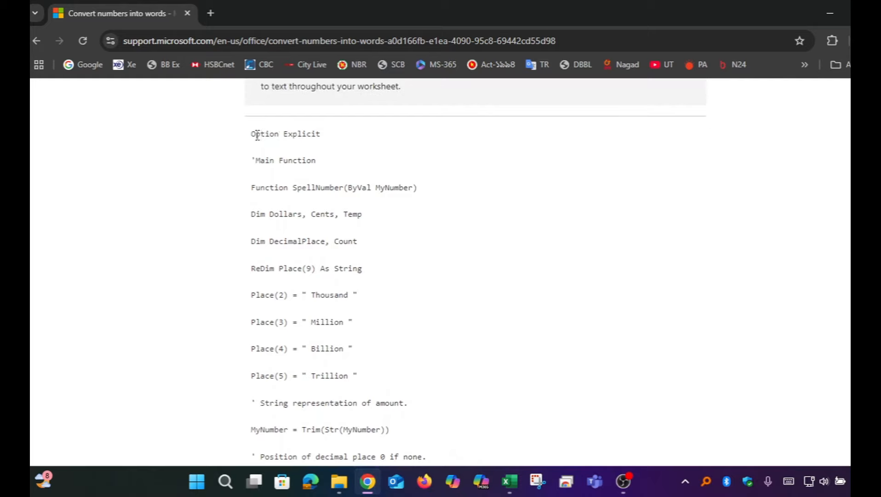
{"action": "left_click_drag", "start_coordinate": [254, 134], "coordinate": [387, 204]}
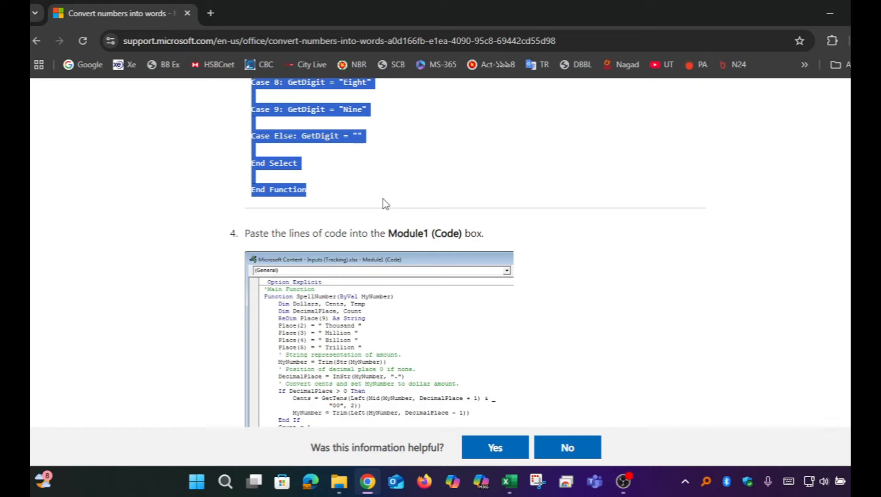
Switch back to the Excel invoice workbook and paste the copied SpellNumber code into a new module in the Visual Basic Editor
{"action": "key", "text": "alt+Tab"}
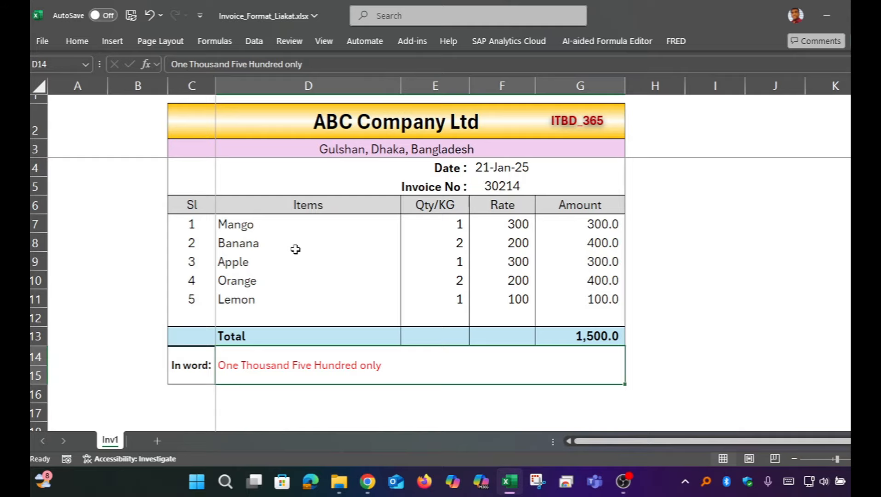
{"action": "key", "text": "alt"}
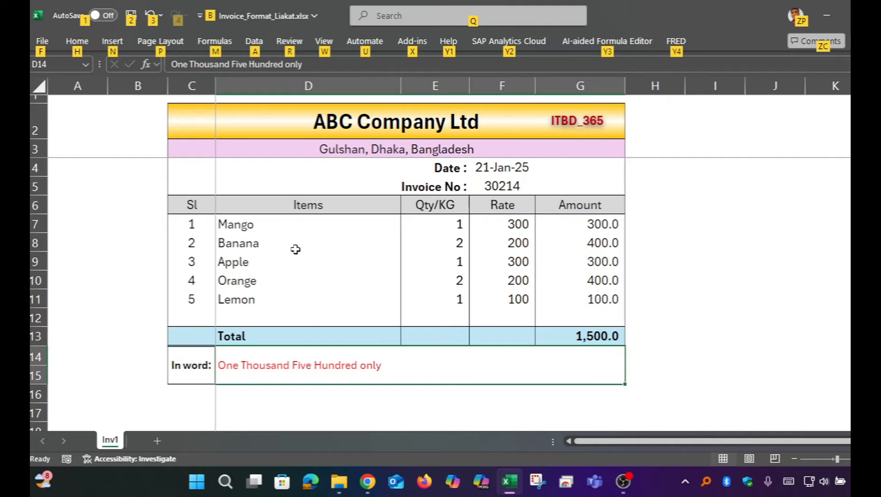
{"action": "key", "text": "alt+F11"}
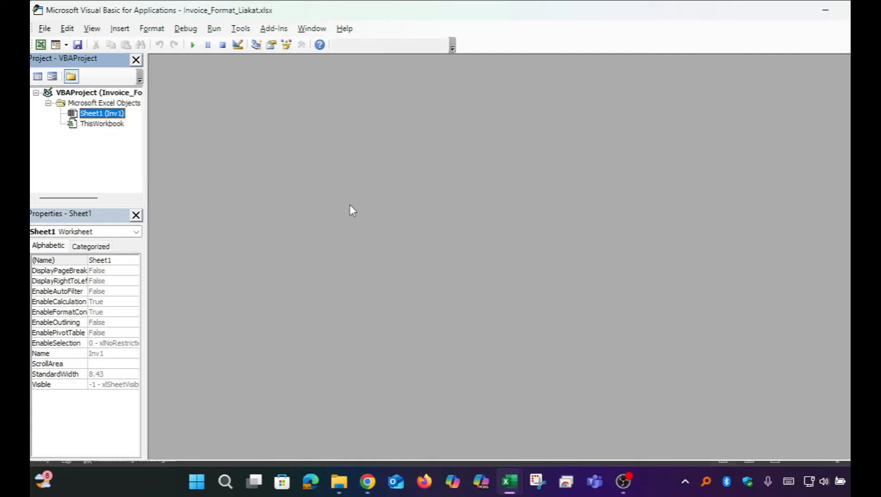
{"action": "left_click", "coordinate": [126, 29]}
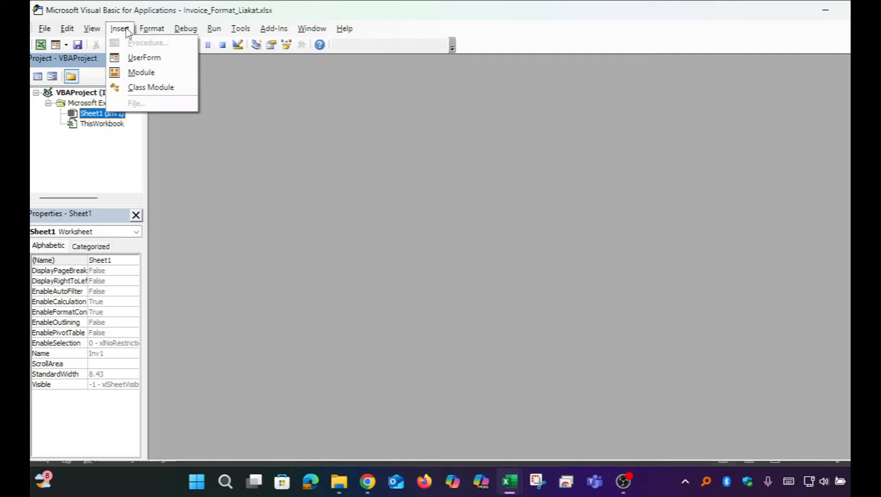
{"action": "left_click", "coordinate": [140, 74]}
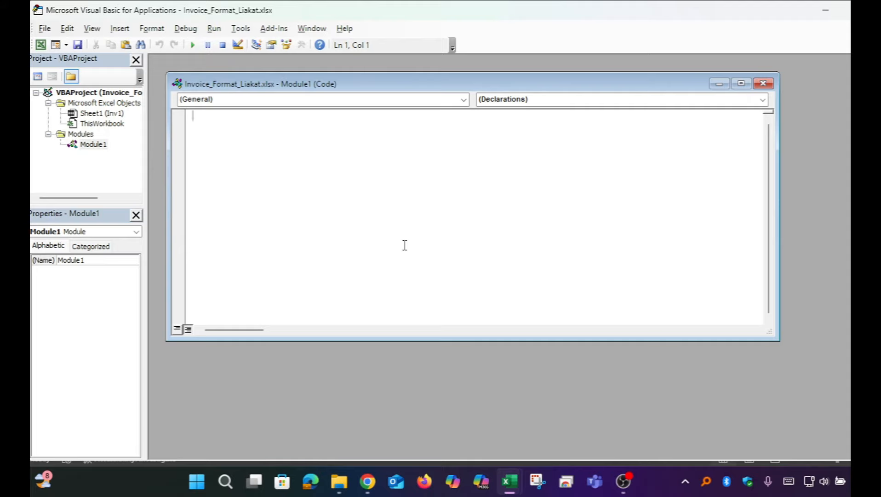
{"action": "key", "text": "ctrl+v"}
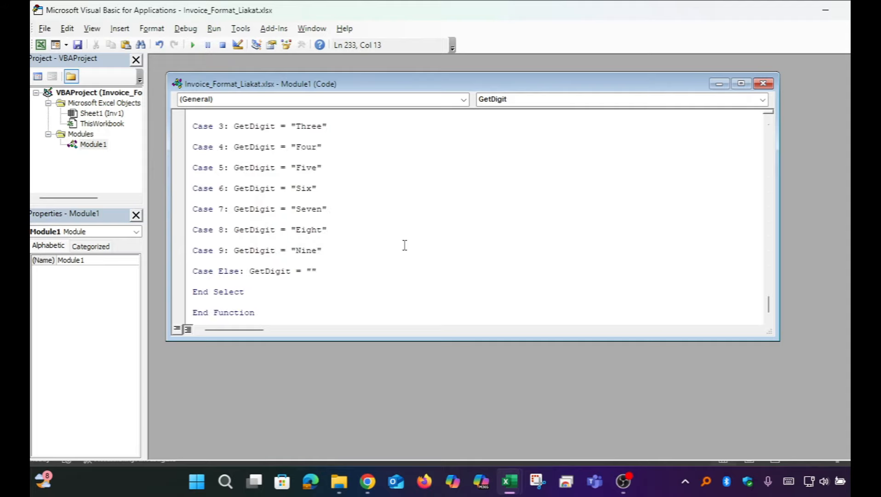
Review the pasted module code up to its first line, checking the red lines in GetTens and the Cents assignment
{"action": "scroll", "coordinate": [405, 245], "scroll_direction": "up", "scroll_amount": 5}
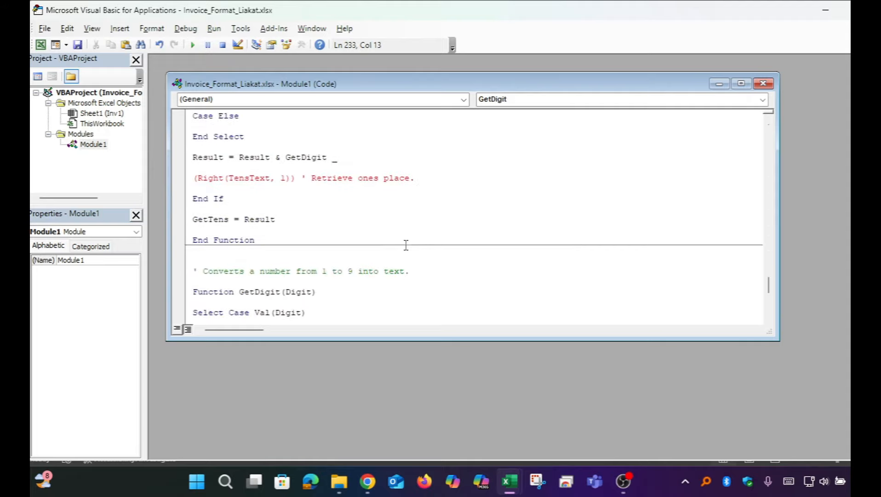
{"action": "left_click", "coordinate": [195, 177]}
{"action": "scroll", "coordinate": [401, 203], "scroll_direction": "up", "scroll_amount": 10}
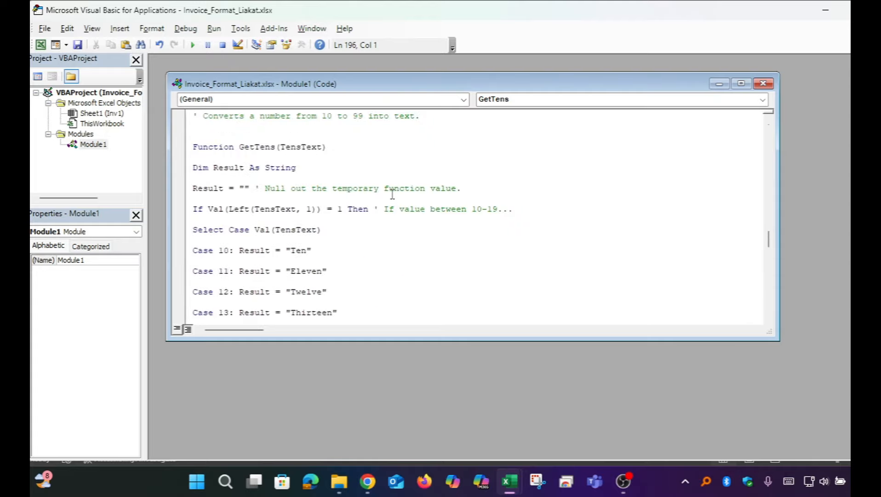
{"action": "scroll", "coordinate": [392, 193], "scroll_direction": "up", "scroll_amount": 10}
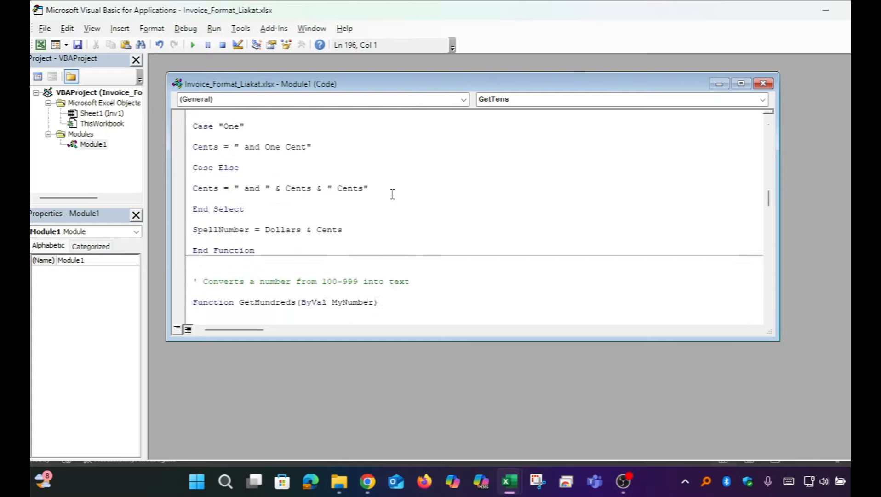
{"action": "scroll", "coordinate": [392, 194], "scroll_direction": "up", "scroll_amount": 10}
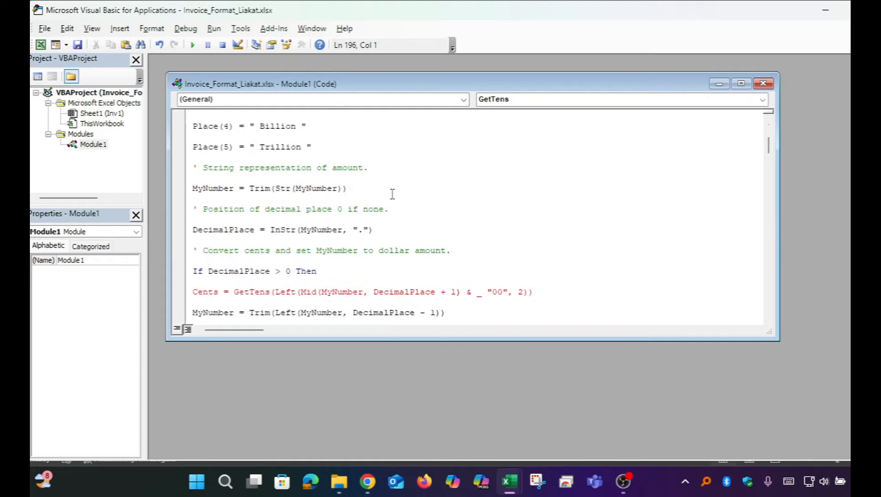
{"action": "left_click", "coordinate": [195, 290]}
{"action": "left_click", "coordinate": [490, 291]}
{"action": "scroll", "coordinate": [454, 218], "scroll_direction": "up", "scroll_amount": 3}
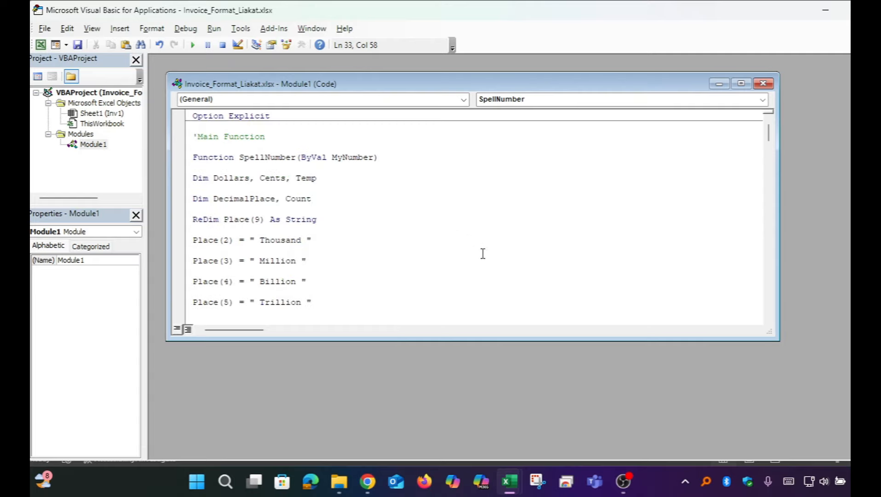
Return to the invoice sheet and enter =SpellNumber(G13) in the In word cell, replacing the typed text
{"action": "left_click", "coordinate": [40, 45]}
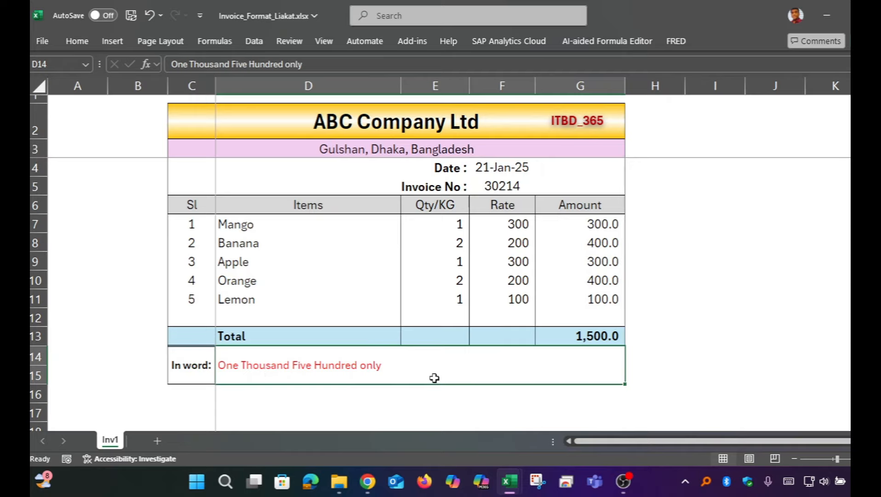
{"action": "type", "text": "=sp"}
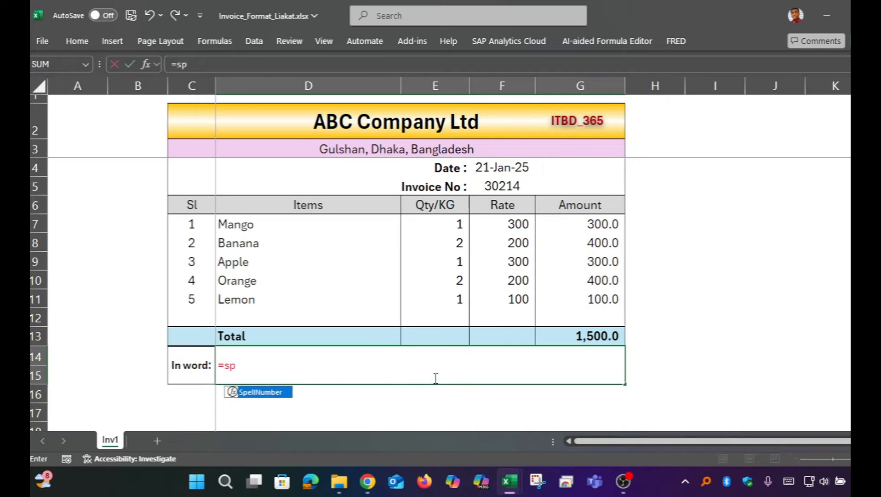
{"action": "type", "text": "e"}
{"action": "double_click", "coordinate": [278, 394]}
{"action": "double_click", "coordinate": [277, 394]}
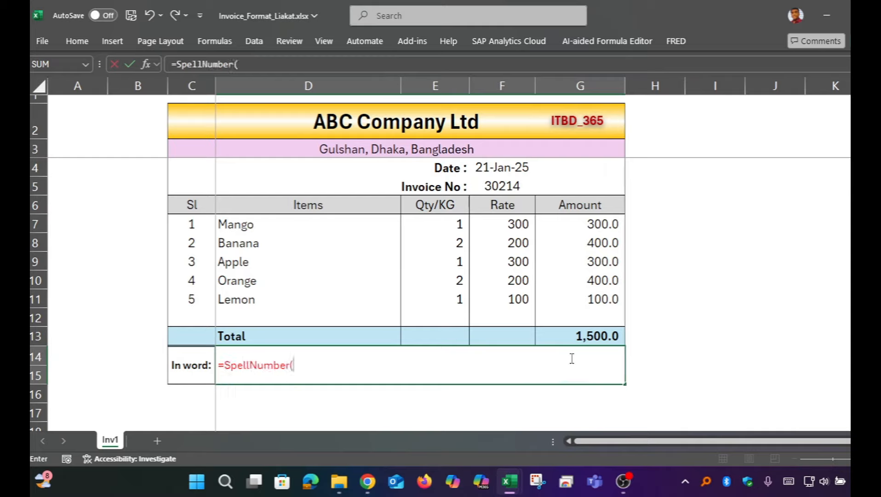
{"action": "left_click", "coordinate": [589, 335]}
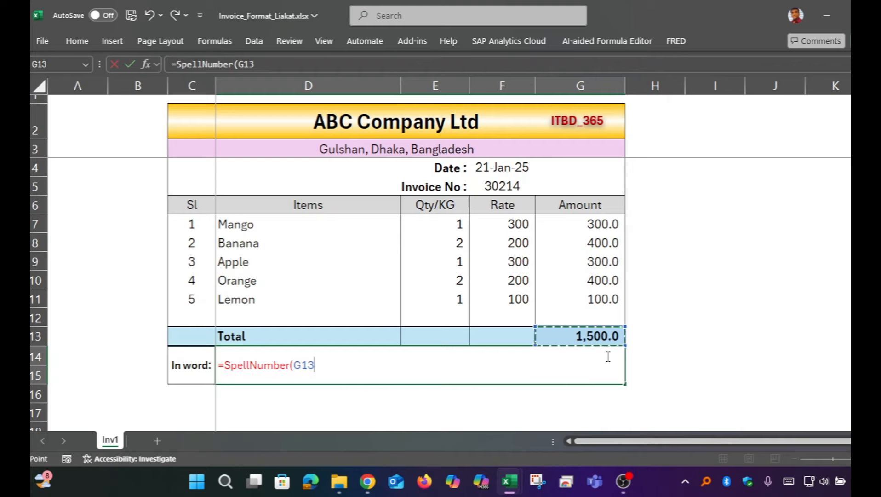
{"action": "key", "text": "Return"}
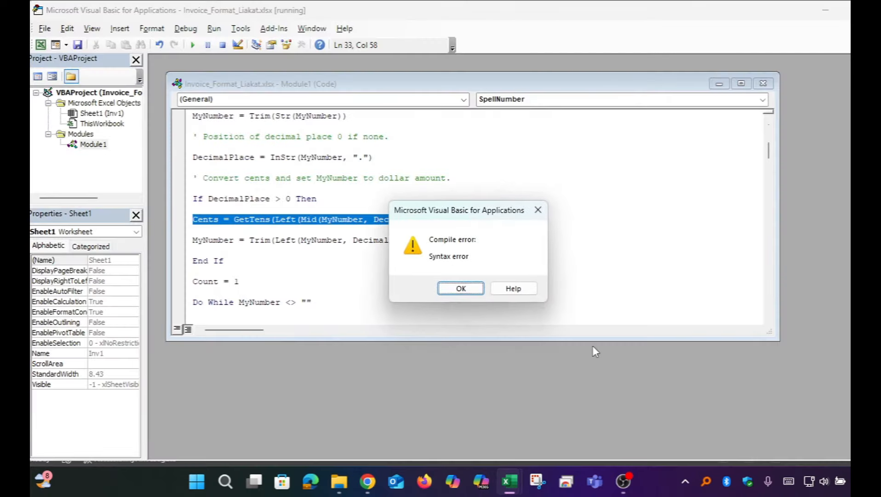
Dismiss the compile error and break the Cents assignment line after its continuation underscore, allowing the project reset
{"action": "left_click_drag", "start_coordinate": [484, 208], "coordinate": [653, 171]}
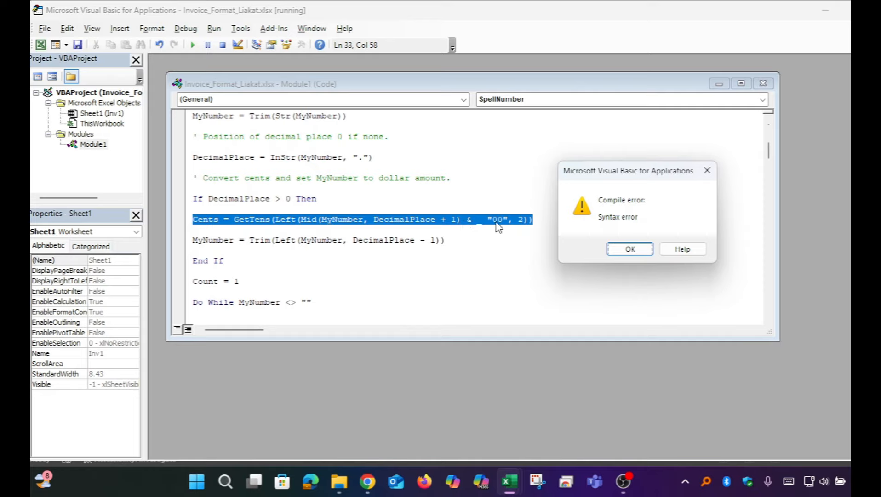
{"action": "left_click", "coordinate": [638, 253]}
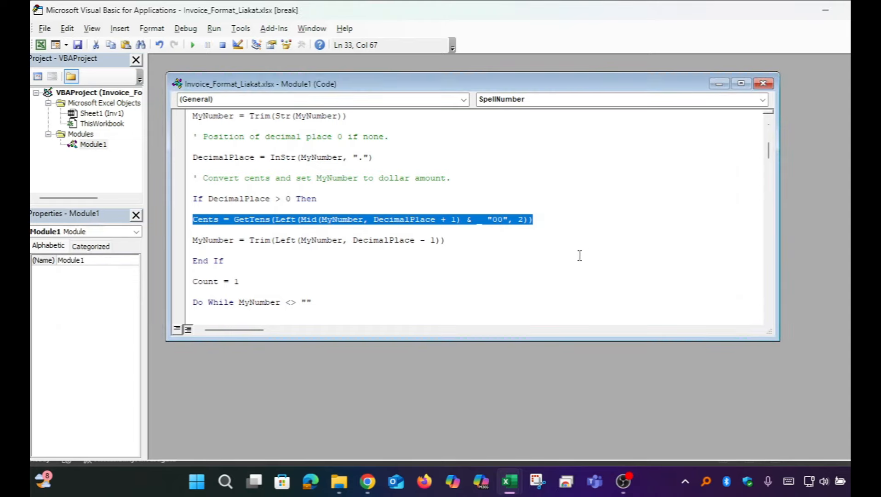
{"action": "left_click", "coordinate": [471, 224]}
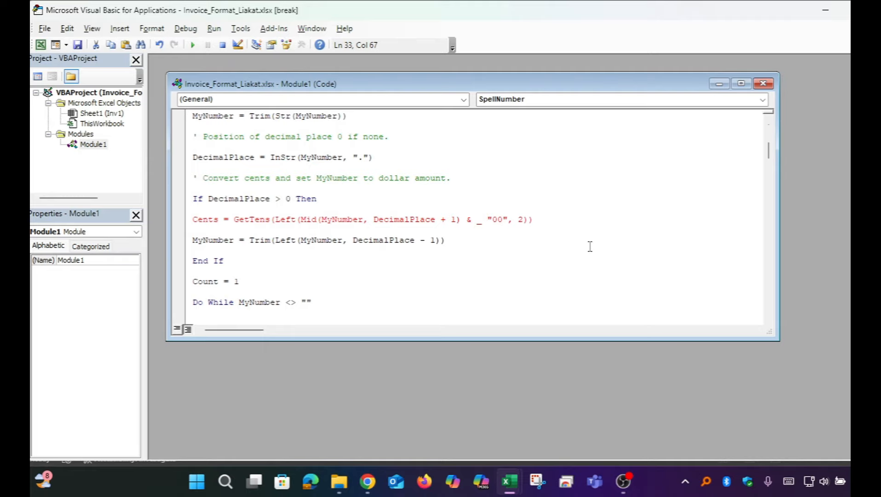
{"action": "key", "text": "Return"}
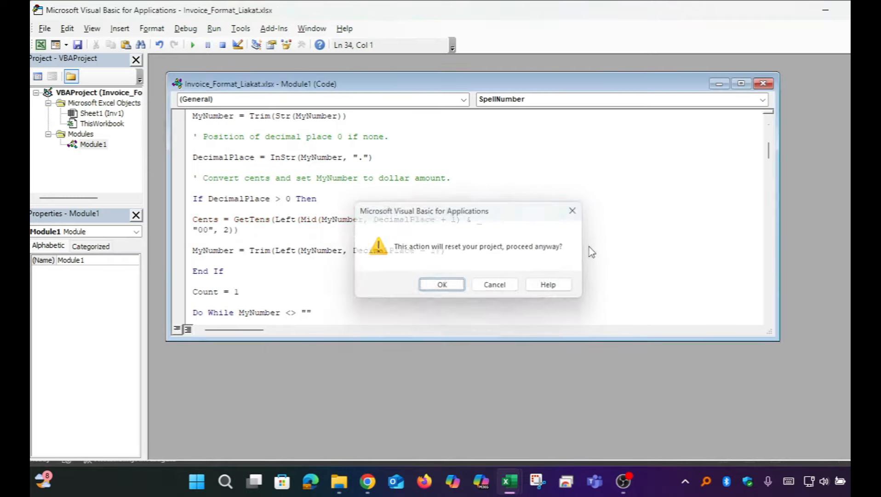
{"action": "key", "text": "Return"}
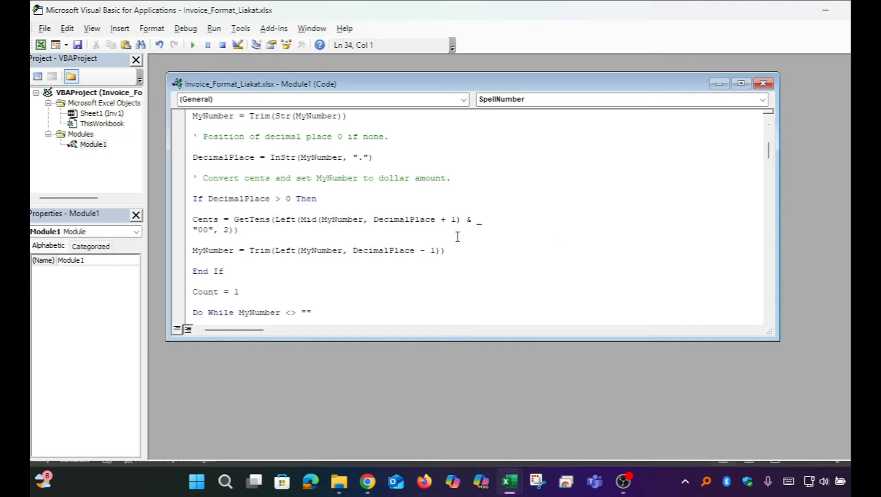
Return to the invoice and check the In word cell's SpellNumber formula by opening and re-entering it
{"action": "left_click", "coordinate": [41, 44]}
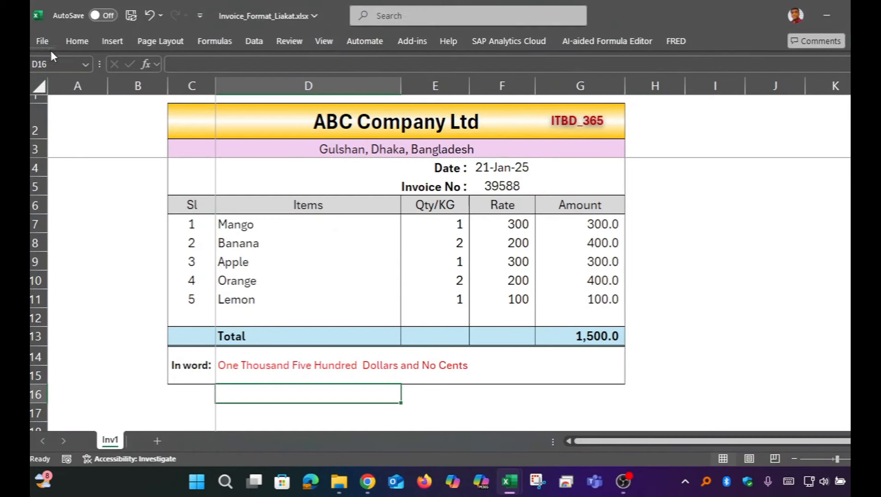
{"action": "left_click", "coordinate": [346, 360]}
{"action": "double_click", "coordinate": [346, 359]}
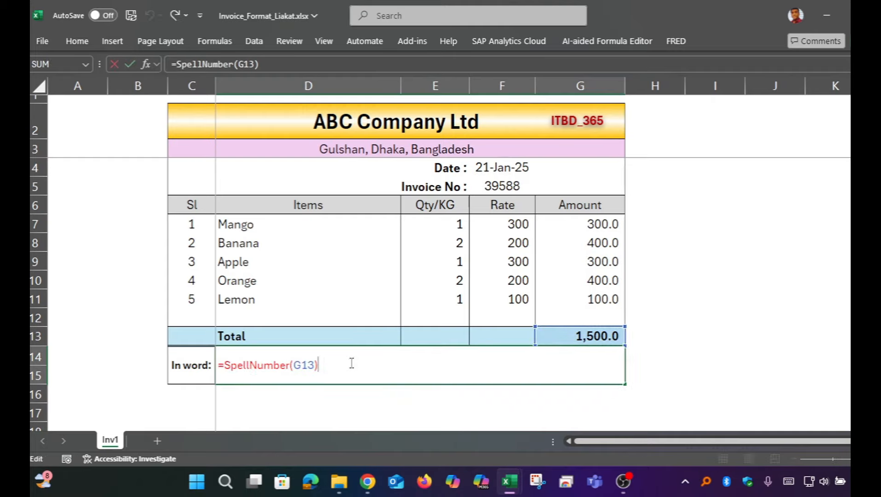
{"action": "key", "text": "Return"}
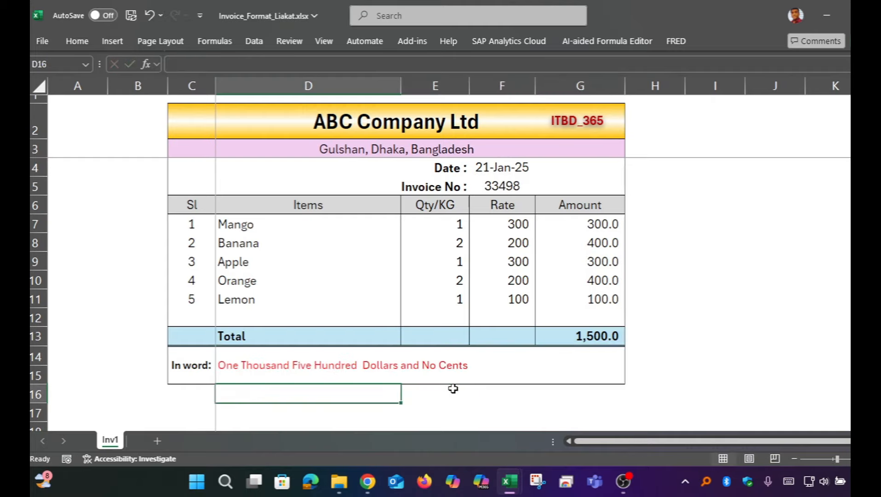
{"action": "left_click", "coordinate": [392, 369]}
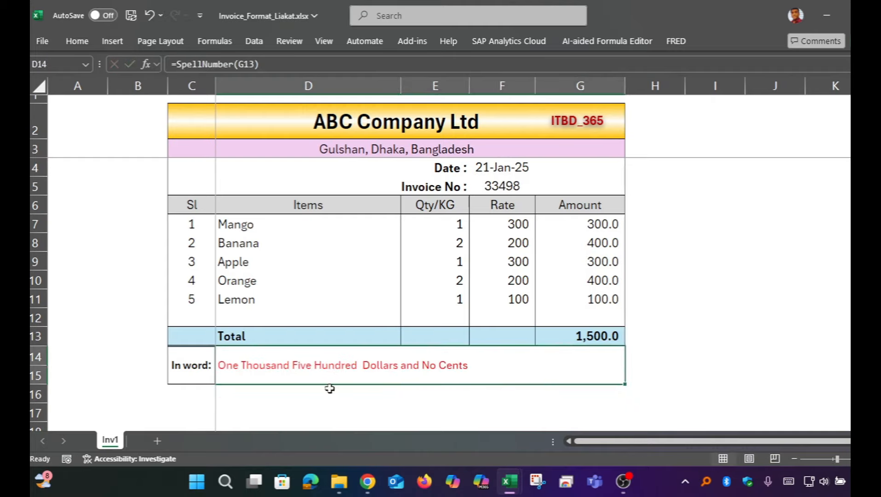
{"action": "double_click", "coordinate": [428, 369]}
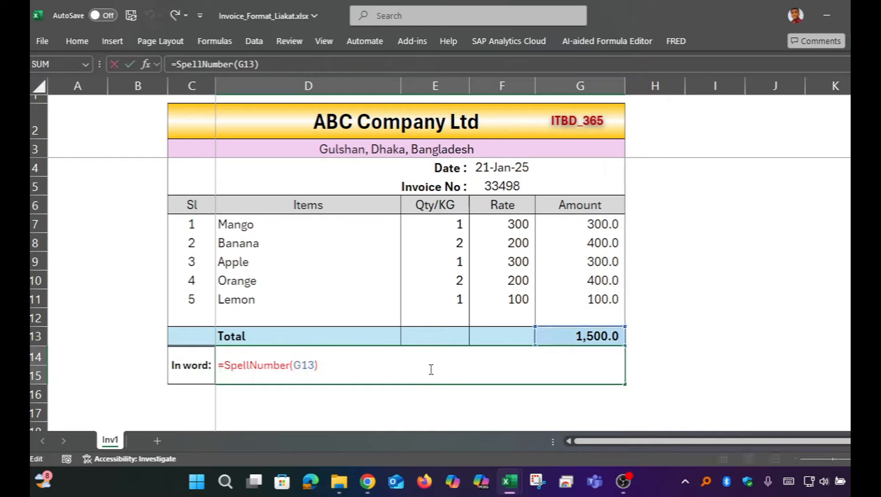
{"action": "key", "text": "ctrl+Return"}
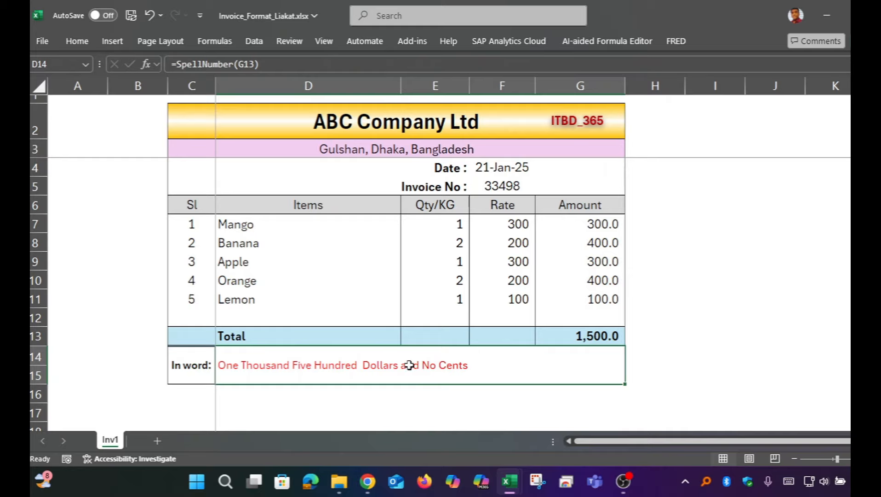
{"action": "double_click", "coordinate": [409, 365]}
{"action": "key", "text": "ctrl+Return"}
Set the Mango quantity to 787 to test the amount in words with a larger total
{"action": "left_click", "coordinate": [447, 224]}
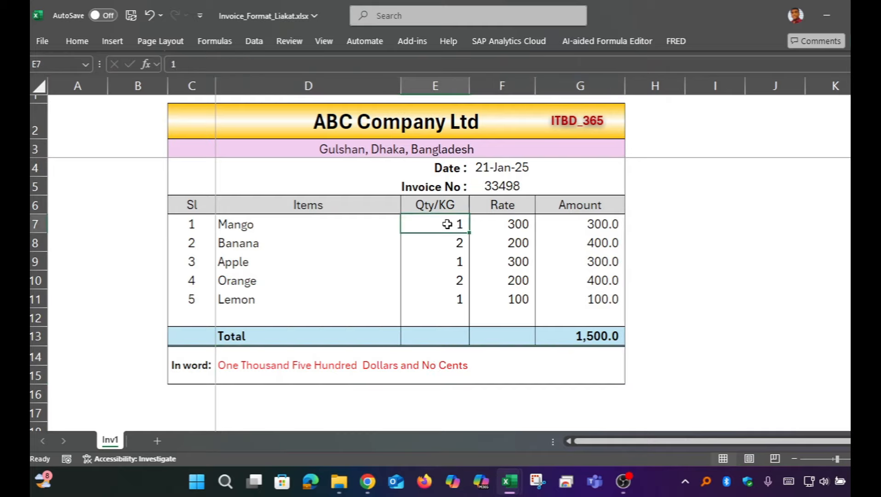
{"action": "type", "text": "787"}
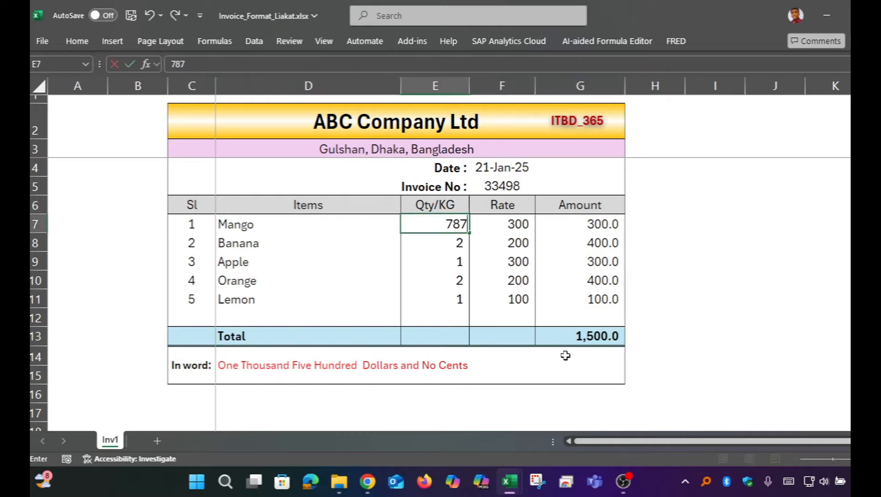
{"action": "key", "text": "Return"}
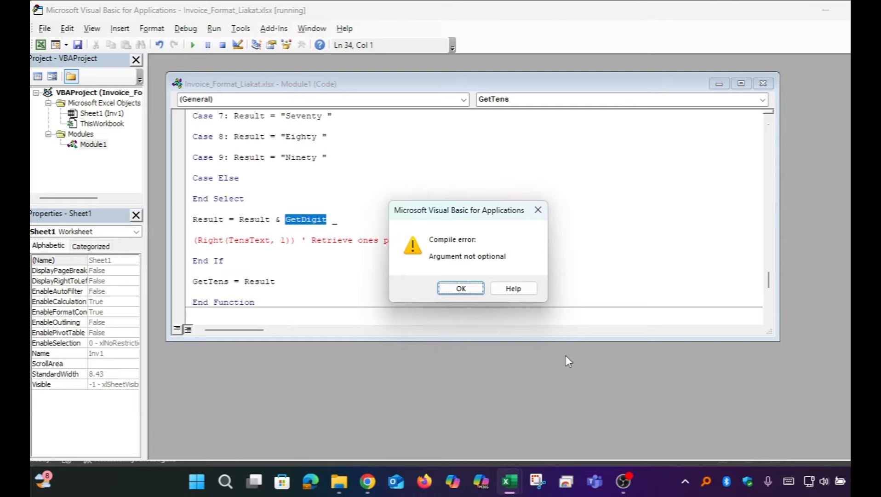
Dismiss the compile error and remove the blank line between GetDigit _ and (Right(TensText, 1)) in GetTens, allowing the project reset
{"action": "left_click", "coordinate": [462, 289]}
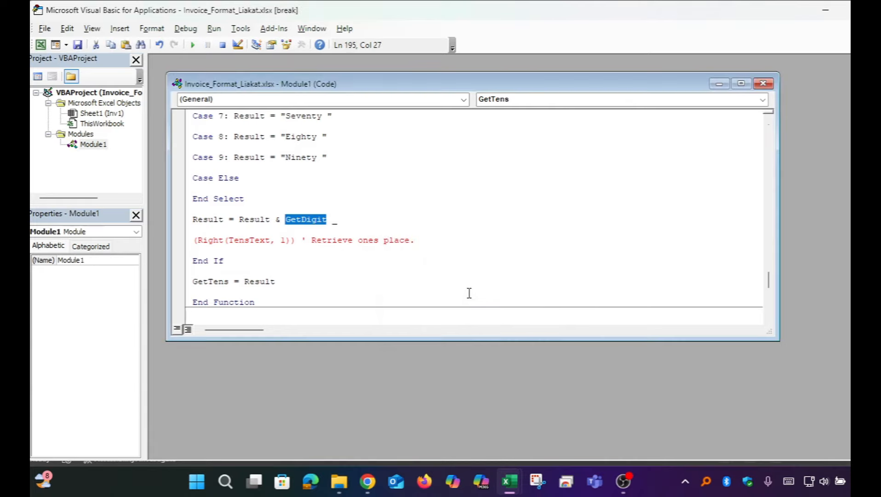
{"action": "left_click", "coordinate": [207, 239]}
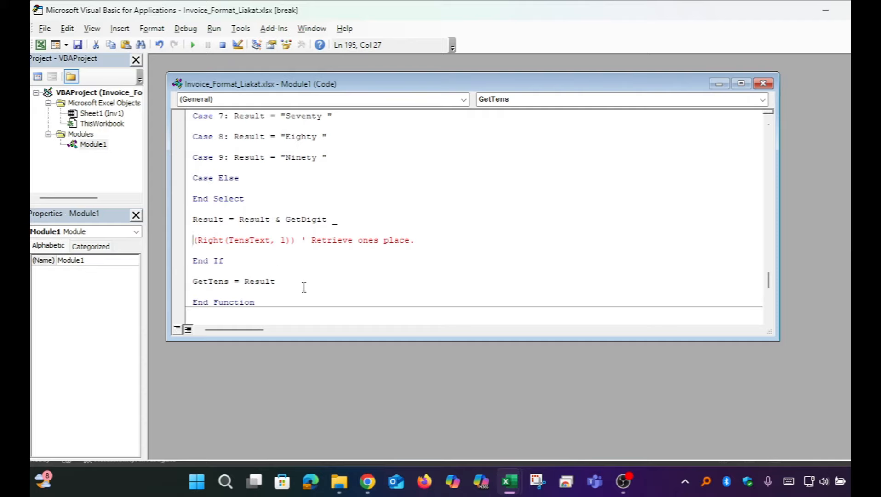
{"action": "key", "text": "BackSpace"}
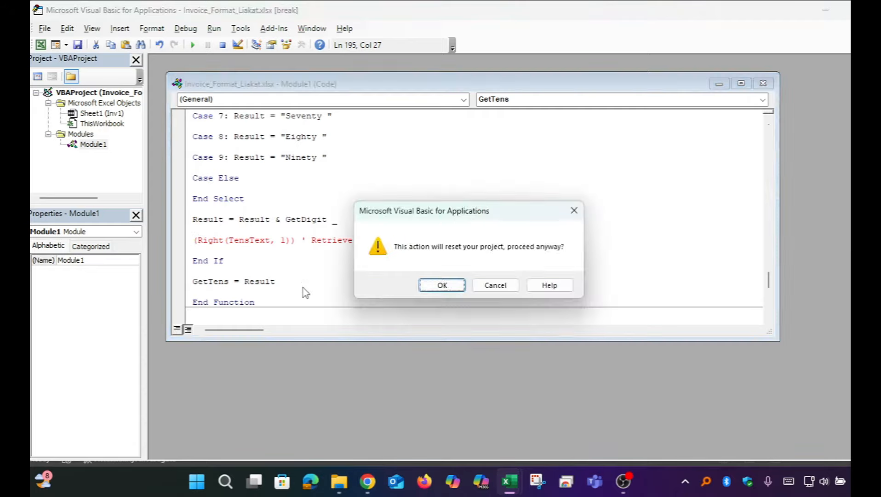
{"action": "key", "text": "Return"}
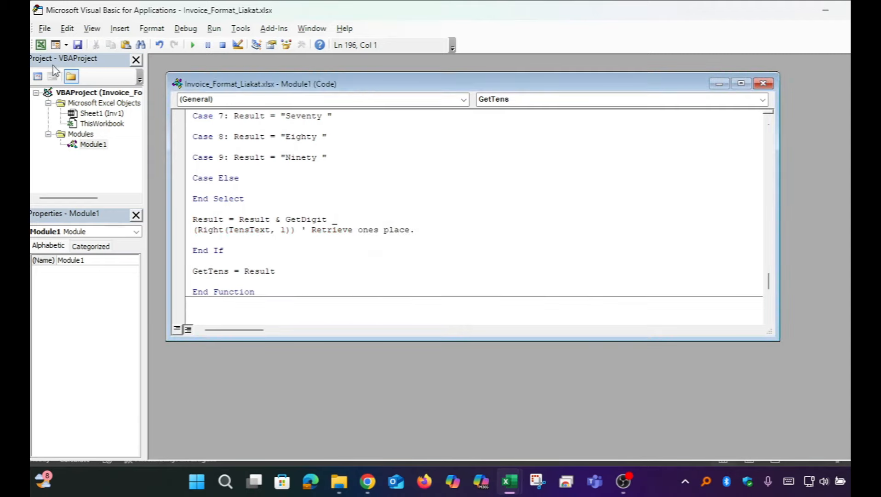
Go back to the invoice and recalculate the In word formula with the corrected GetTens code
{"action": "left_click", "coordinate": [40, 44]}
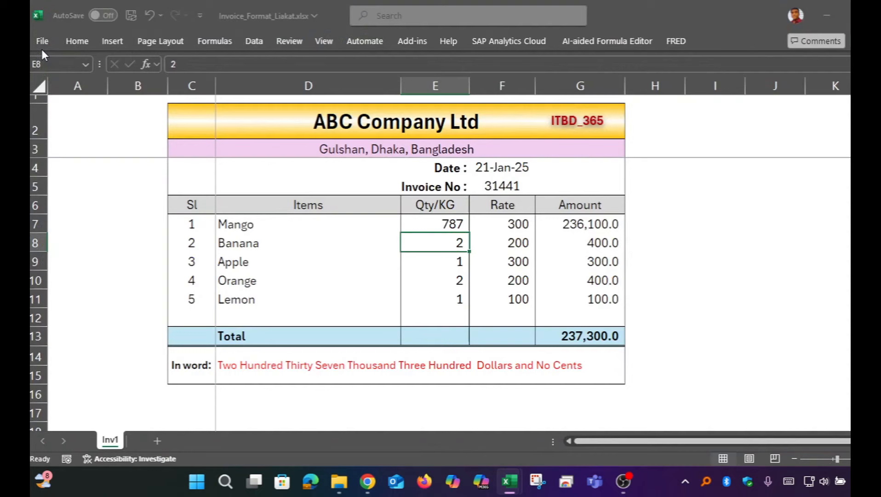
{"action": "double_click", "coordinate": [373, 368]}
{"action": "key", "text": "Return"}
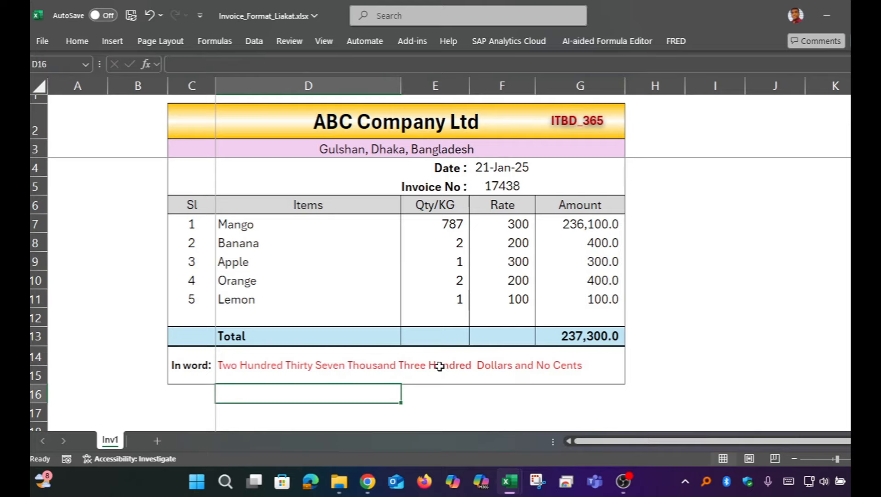
Set the Banana quantity to 98989 and the Apple quantity to 767
{"action": "left_click", "coordinate": [445, 245]}
{"action": "type", "text": "98989"}
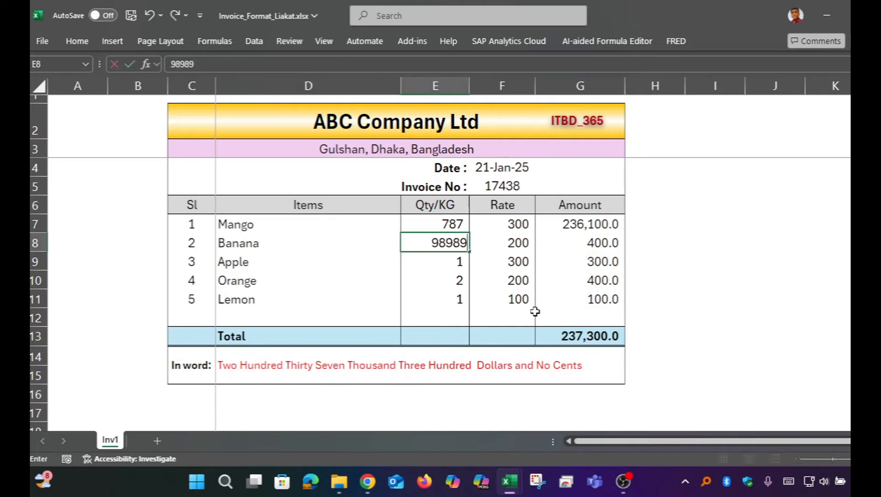
{"action": "key", "text": "Return"}
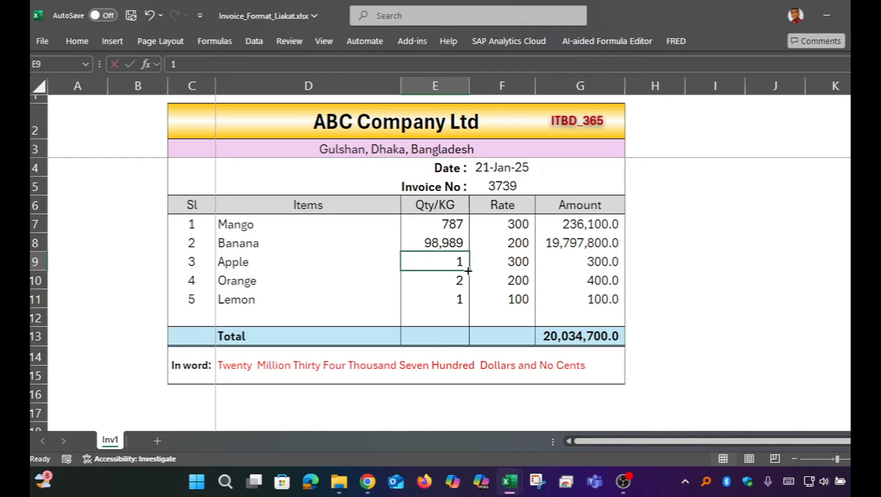
{"action": "type", "text": "767"}
{"action": "key", "text": "Return"}
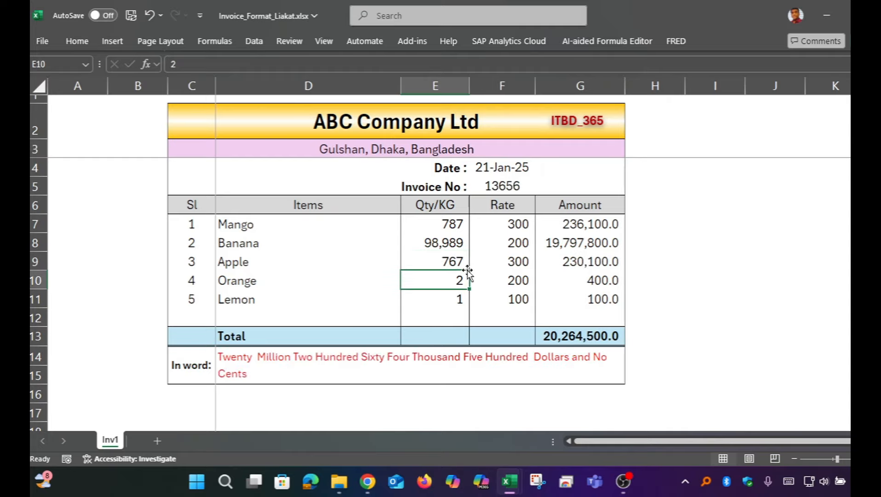
Reopen the SpellNumber module code from the invoice and bring up its Replace dialog, placed clear of the code
{"action": "left_click", "coordinate": [442, 359]}
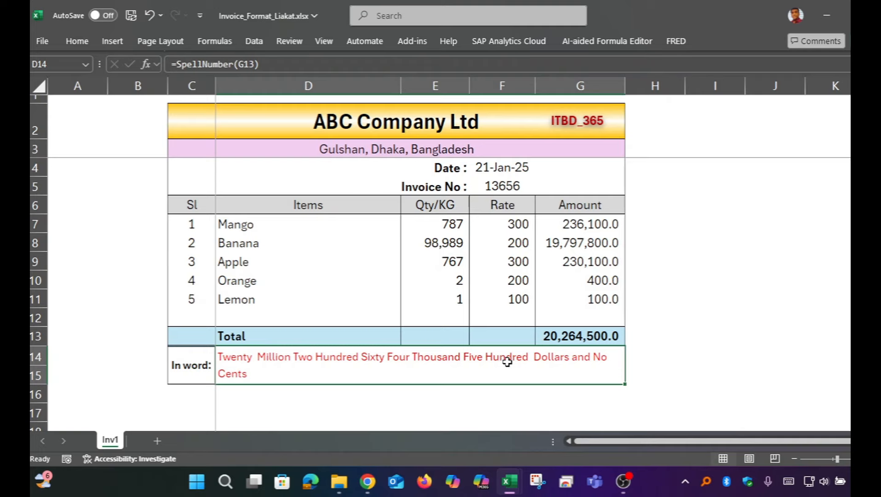
{"action": "key", "text": "alt"}
{"action": "key", "text": "alt+F11"}
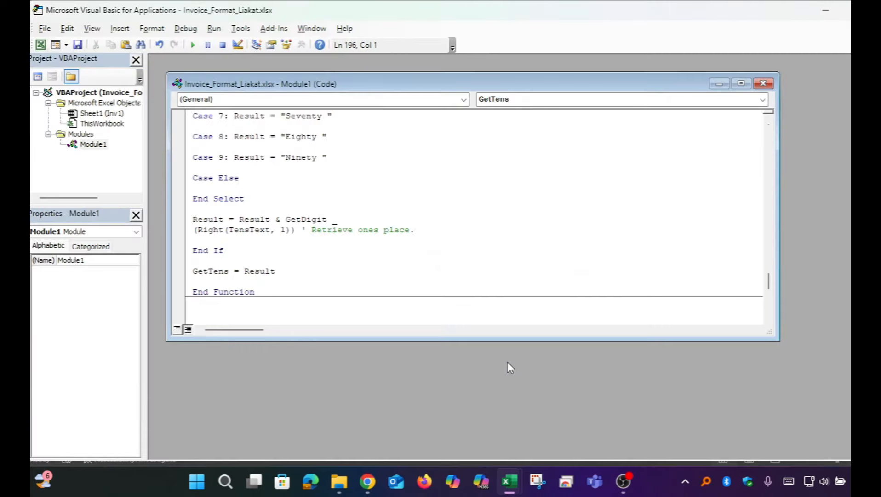
{"action": "left_click", "coordinate": [389, 189]}
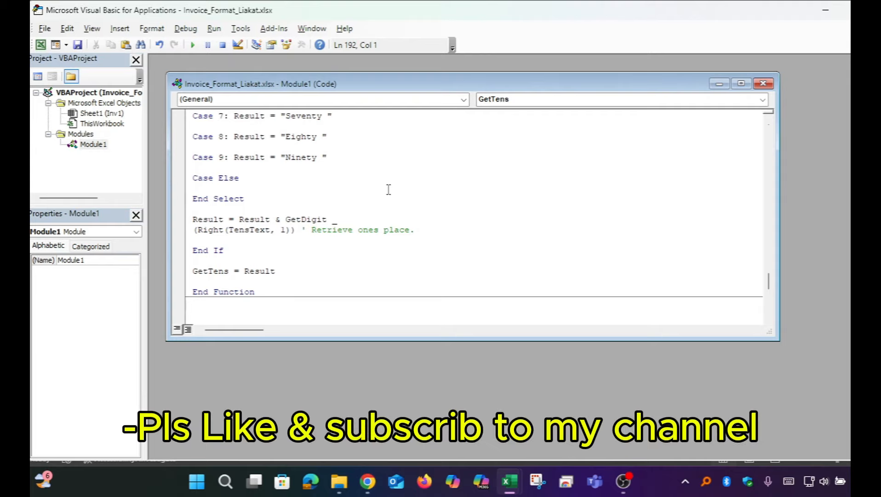
{"action": "key", "text": "ctrl+f"}
{"action": "left_click_drag", "start_coordinate": [189, 13], "coordinate": [599, 203]}
{"action": "left_click", "coordinate": [644, 264]}
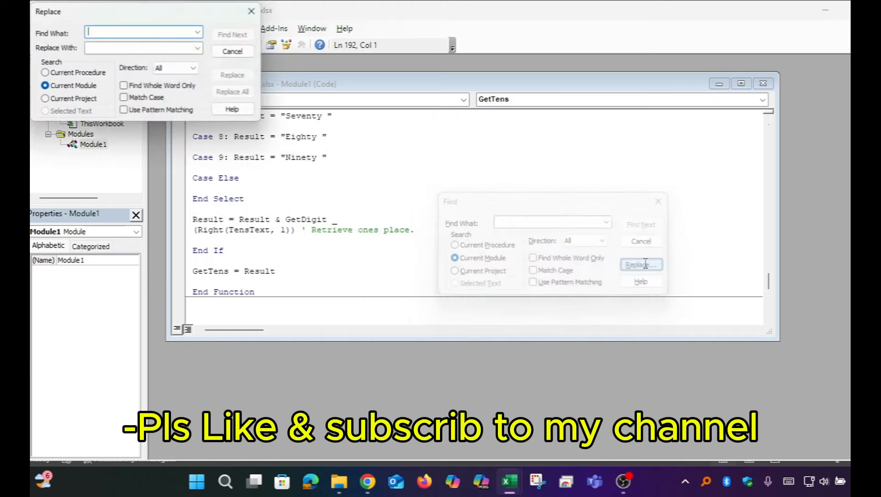
{"action": "left_click_drag", "start_coordinate": [134, 21], "coordinate": [545, 161]}
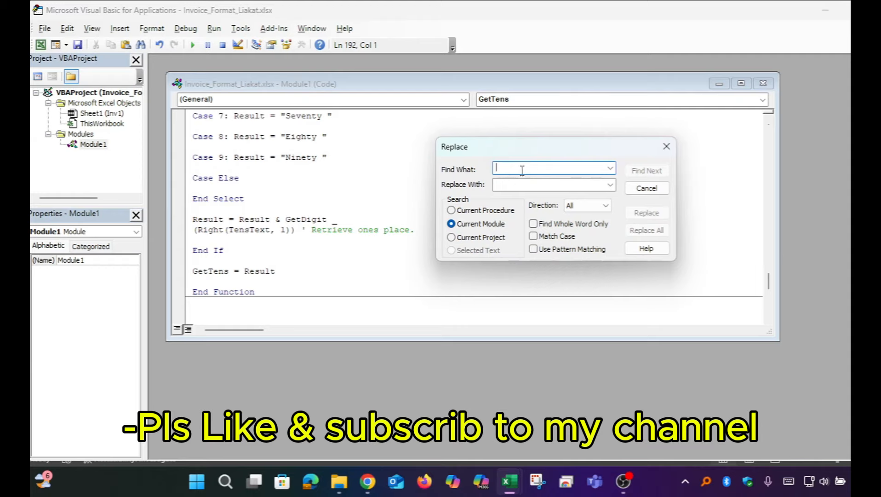
Replace every occurrence of Dollars with Taka throughout the current module
{"action": "type", "text": "D"}
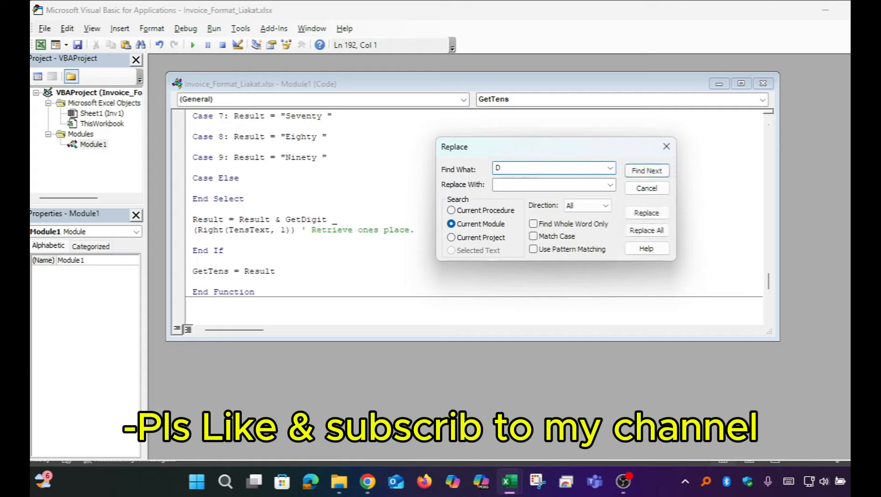
{"action": "type", "text": "ollars"}
{"action": "left_click", "coordinate": [526, 184]}
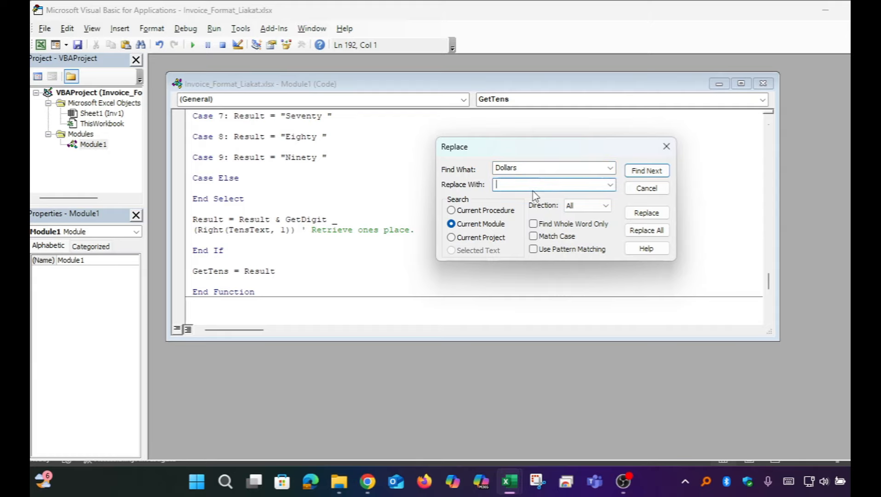
{"action": "type", "text": "Taka"}
{"action": "left_click", "coordinate": [653, 231]}
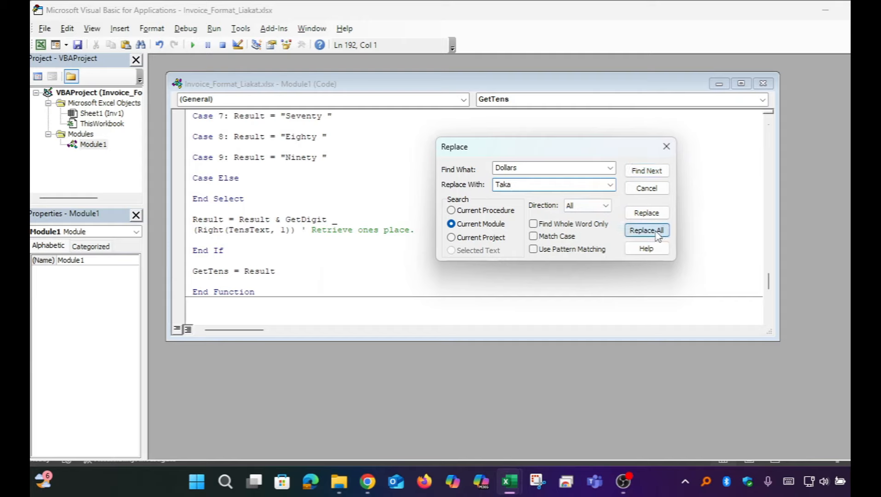
{"action": "left_click", "coordinate": [511, 285]}
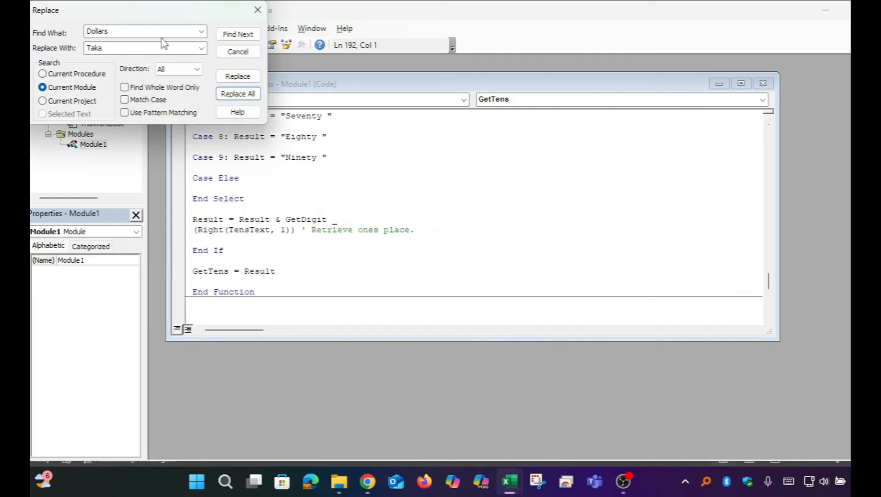
Replace every occurrence of Cents with Paisa throughout the current module and close the Replace dialog
{"action": "left_click_drag", "start_coordinate": [147, 19], "coordinate": [532, 166]}
{"action": "double_click", "coordinate": [518, 179]}
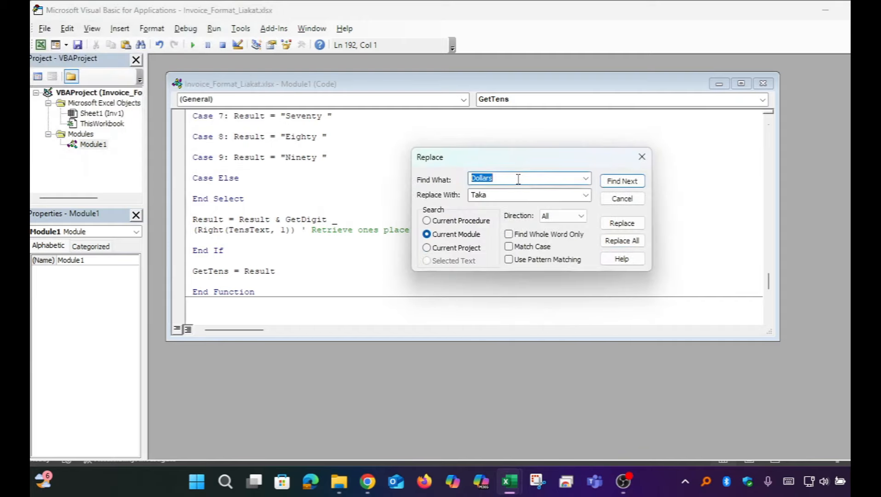
{"action": "type", "text": "Cents"}
{"action": "key", "text": "Tab"}
{"action": "type", "text": "P"}
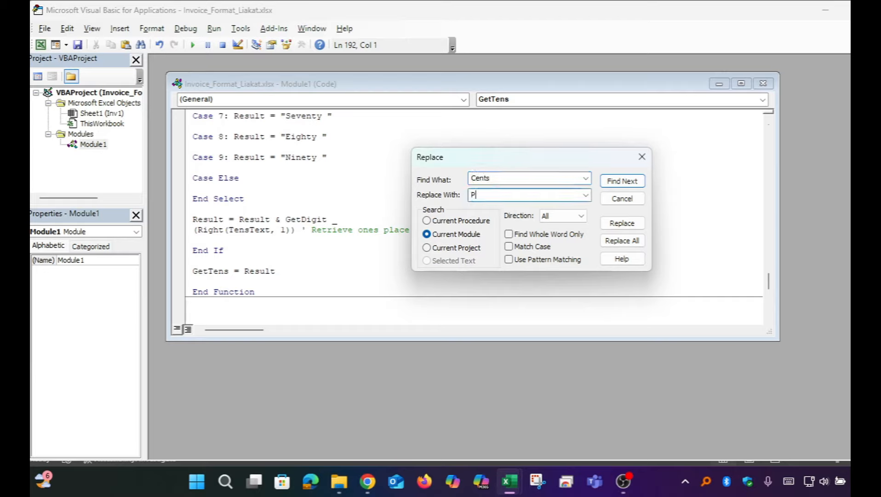
{"action": "type", "text": "aisa"}
{"action": "left_click", "coordinate": [622, 240]}
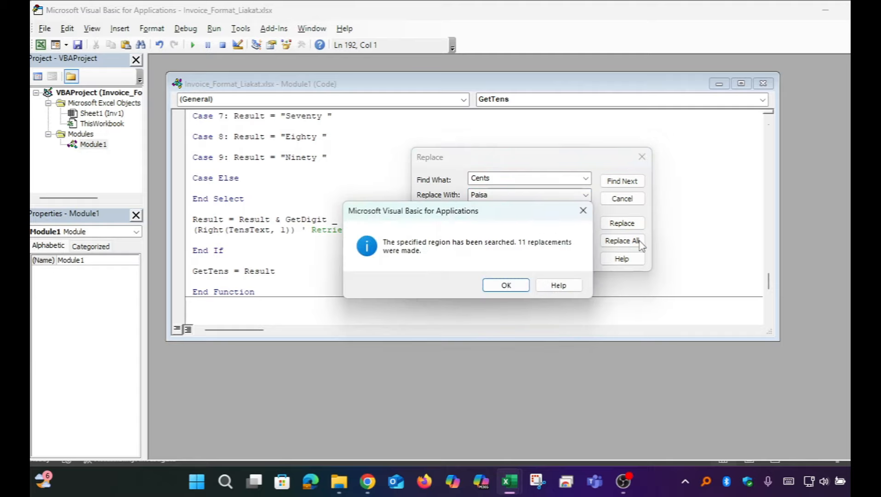
{"action": "left_click", "coordinate": [506, 282]}
{"action": "left_click", "coordinate": [237, 52]}
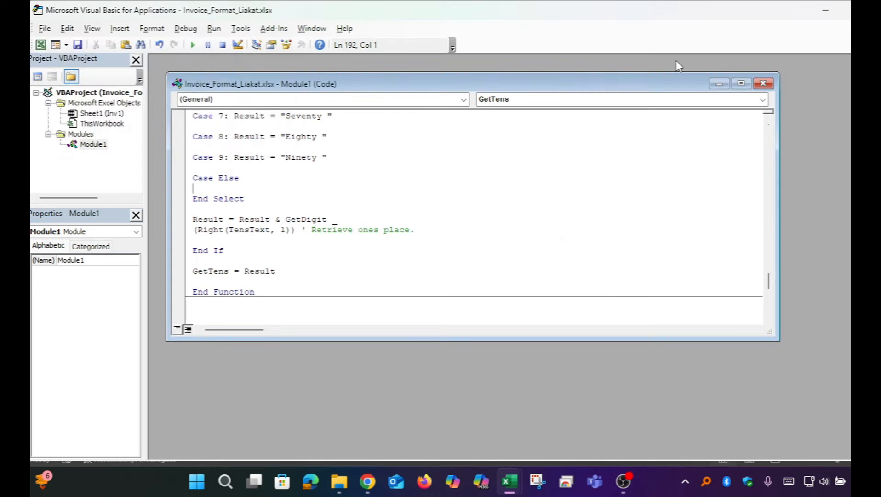
Return to the invoice and recalculate the In word formula in D14 with the Taka and Paisa code
{"action": "left_click", "coordinate": [41, 45]}
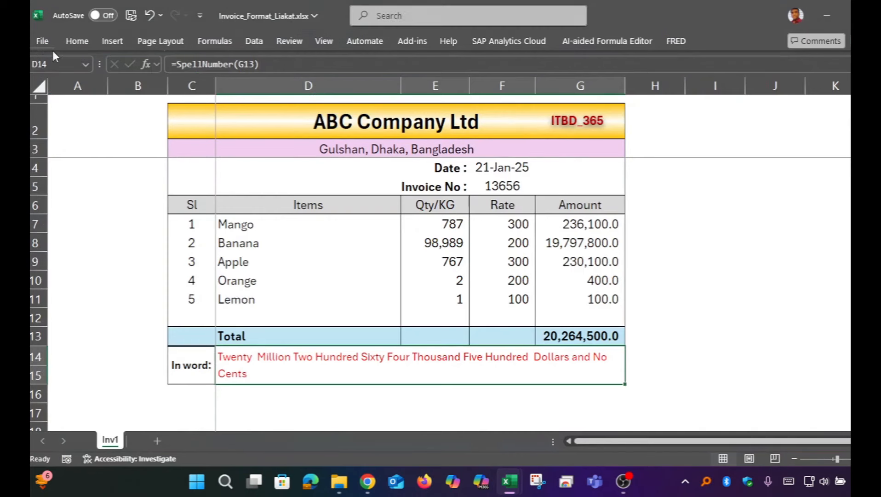
{"action": "double_click", "coordinate": [518, 360]}
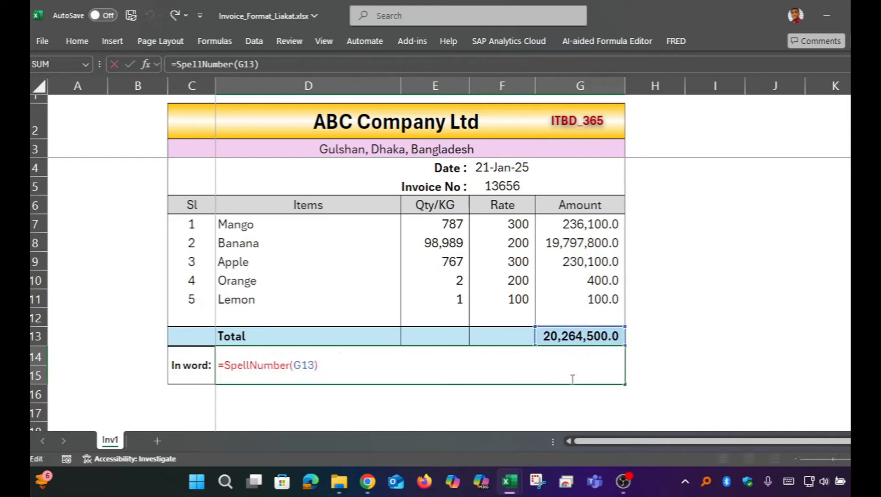
{"action": "key", "text": "Return"}
{"action": "left_click", "coordinate": [549, 366]}
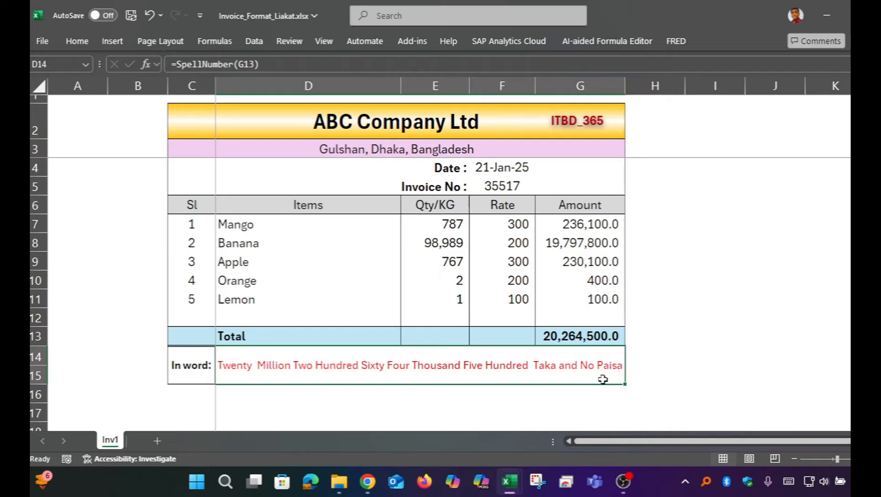
Set the Lemon rate to 12.34 and check the In word text against the total in G13
{"action": "left_click", "coordinate": [511, 298]}
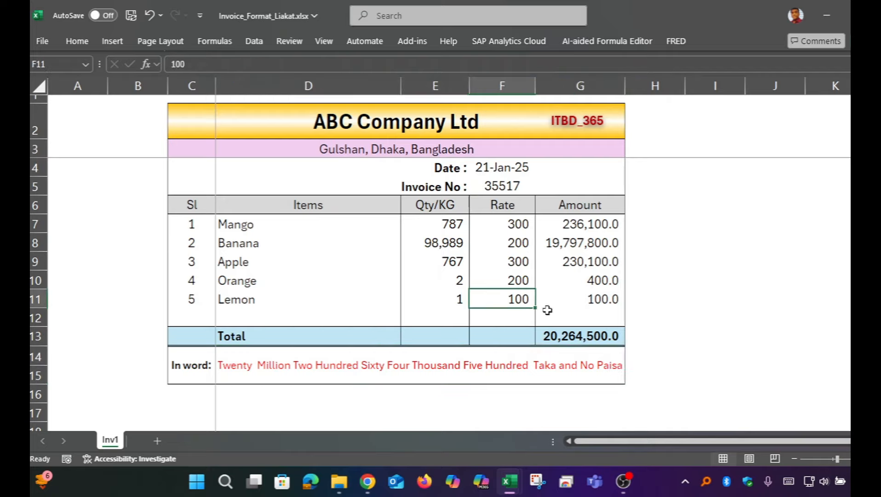
{"action": "type", "text": "12"}
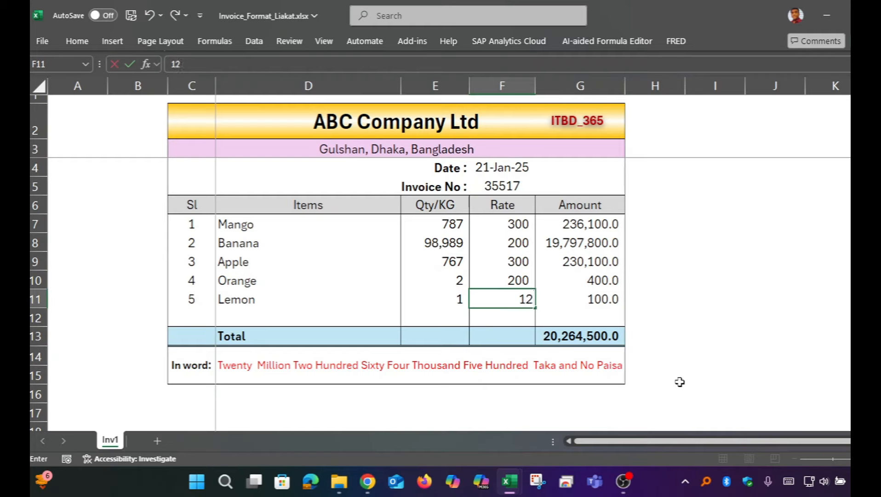
{"action": "type", "text": ".34"}
{"action": "key", "text": "Return"}
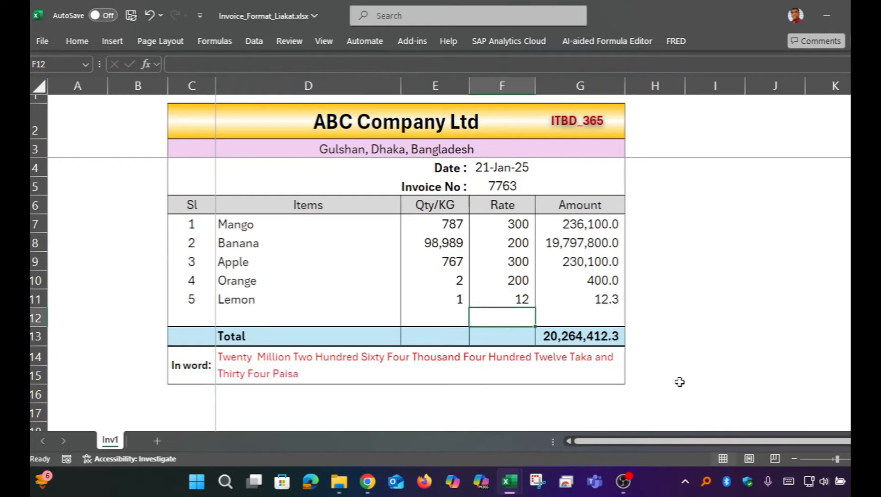
{"action": "left_click", "coordinate": [577, 369]}
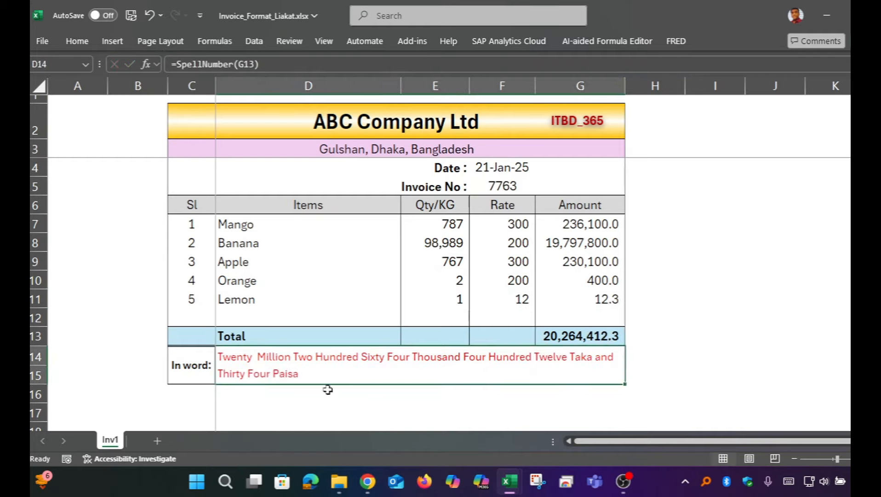
{"action": "left_click", "coordinate": [616, 339]}
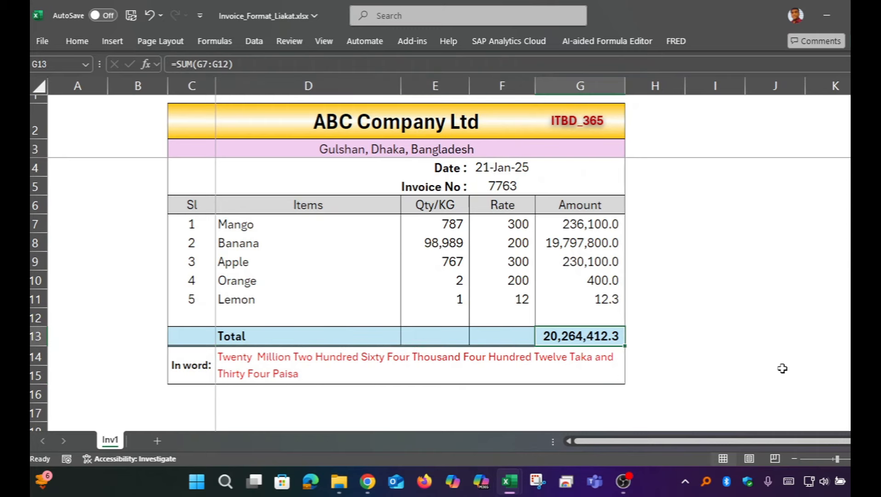
{"action": "left_click", "coordinate": [329, 371]}
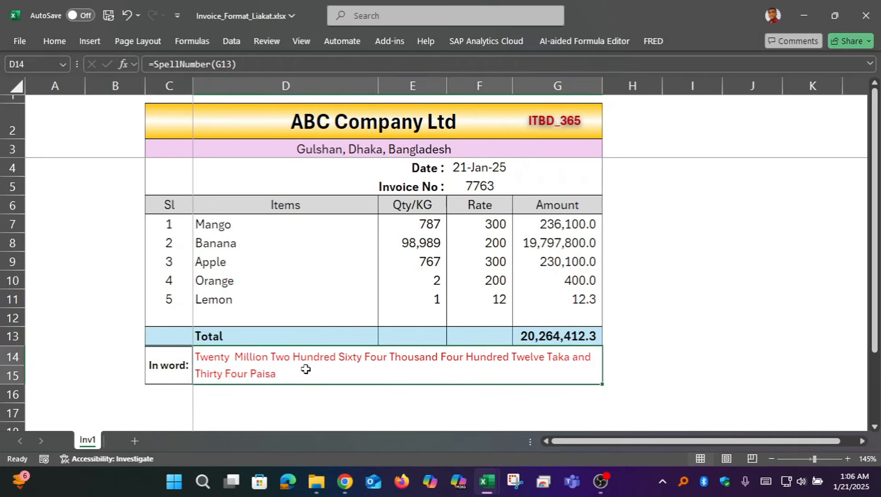
{"action": "type", "text": "=se"}
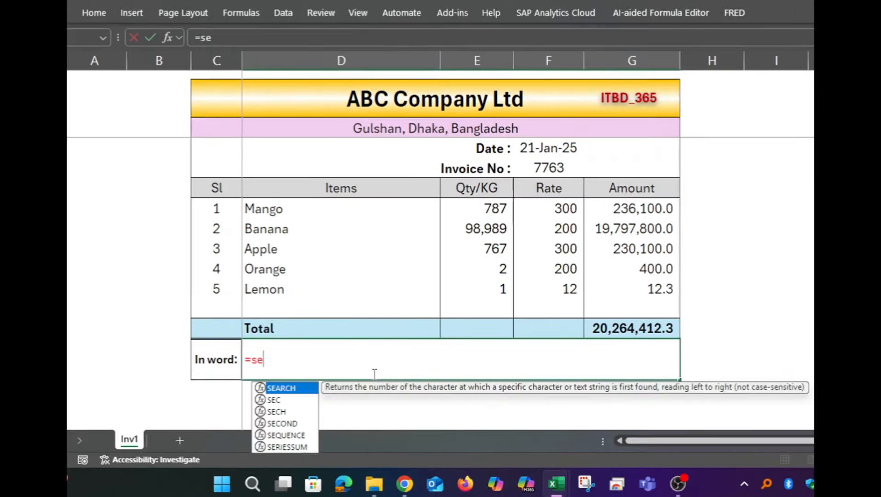
{"action": "key", "text": "BackSpace"}
{"action": "type", "text": "p"}
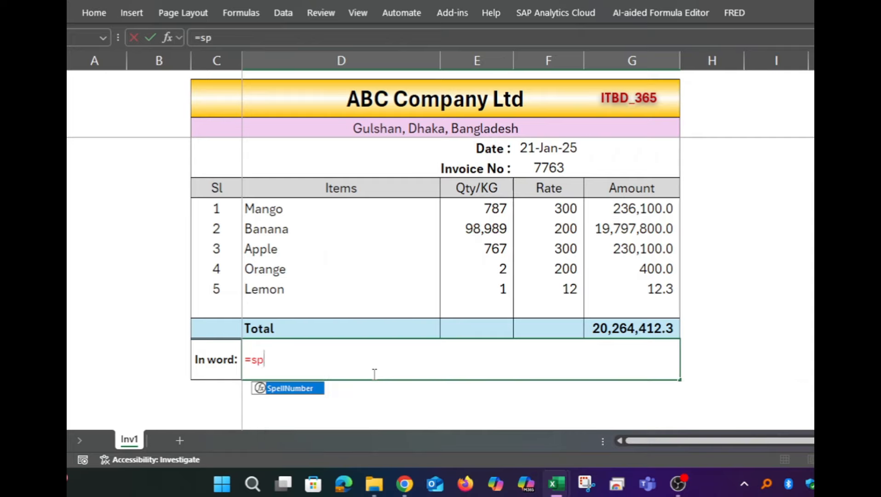
{"action": "double_click", "coordinate": [293, 389]}
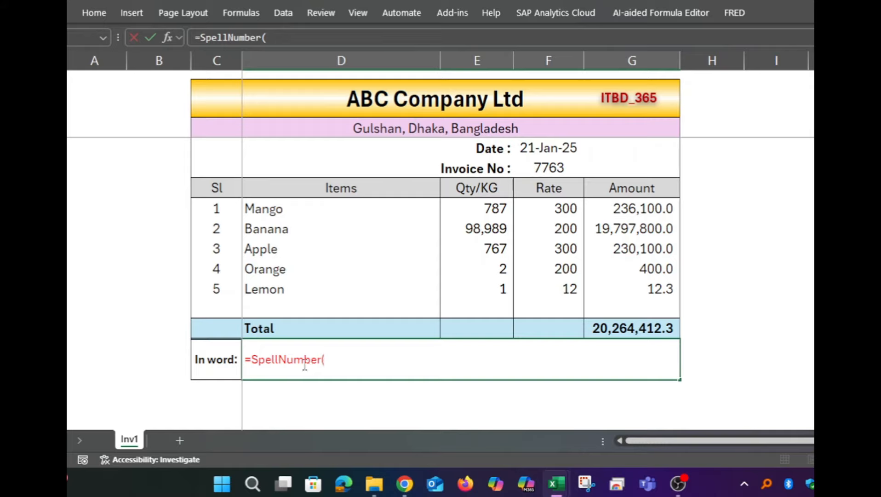
{"action": "left_click_drag", "start_coordinate": [323, 364], "coordinate": [256, 349]}
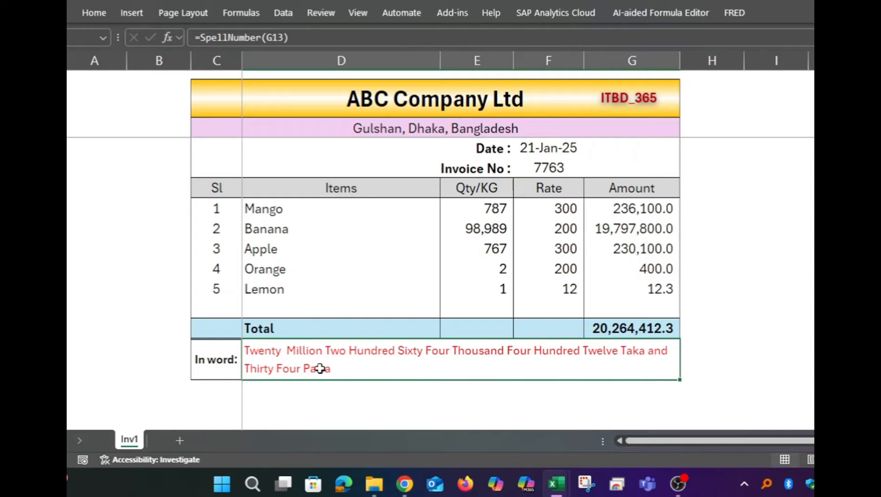
Reopen the module code, bring up the Find dialog clear of it, and go to the SpellNumber declaration at the module's beginning
{"action": "key", "text": "alt"}
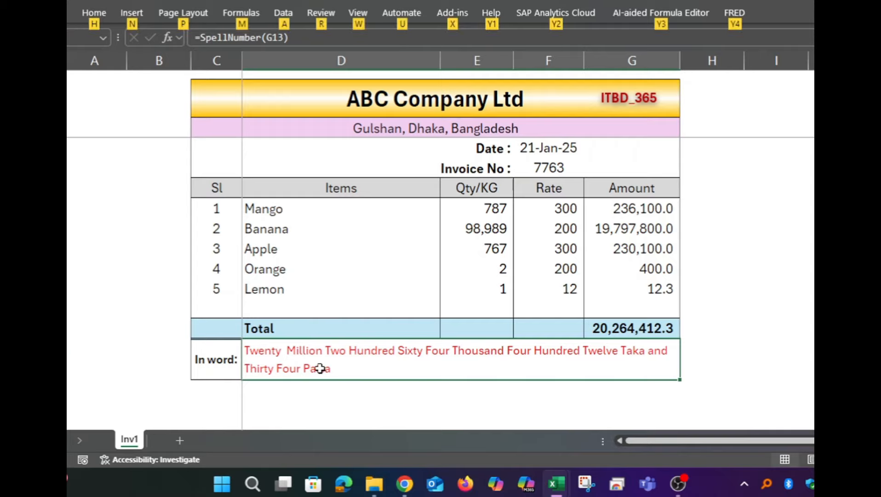
{"action": "key", "text": "alt+F11"}
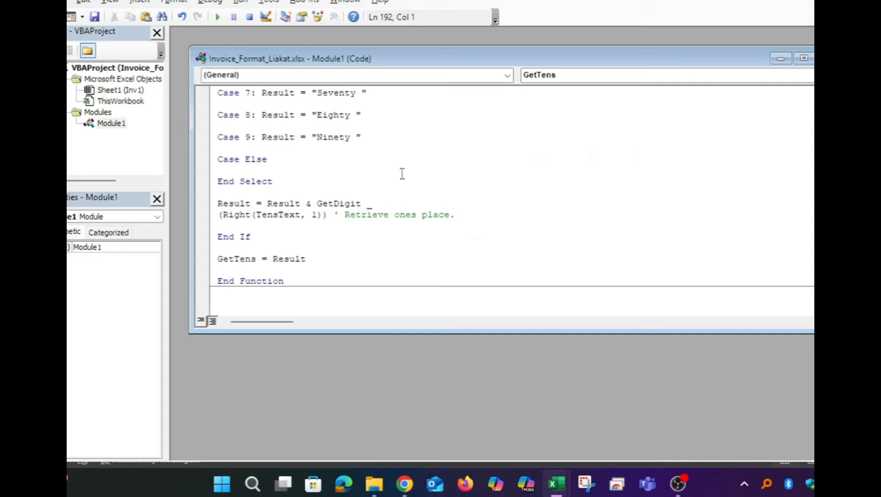
{"action": "key", "text": "ctrl+f"}
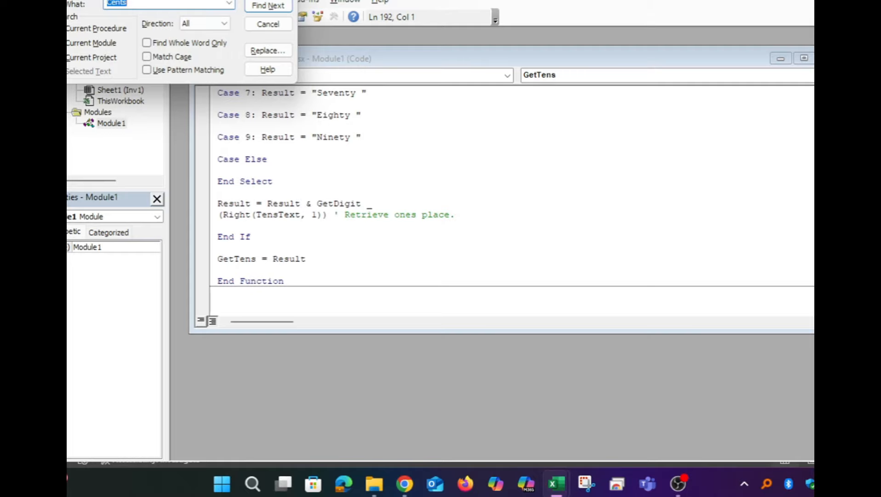
{"action": "left_click_drag", "start_coordinate": [172, 0], "coordinate": [597, 124]}
{"action": "left_click", "coordinate": [382, 175]}
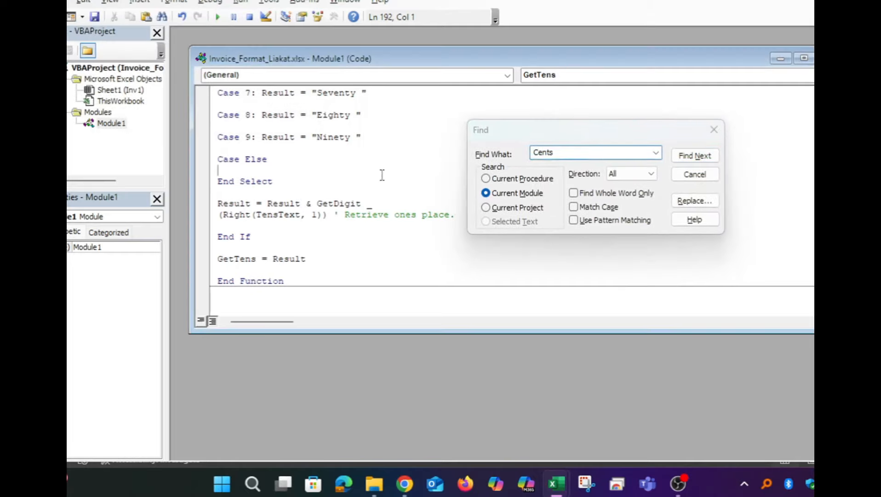
{"action": "scroll", "coordinate": [387, 166], "scroll_direction": "up", "scroll_amount": 15}
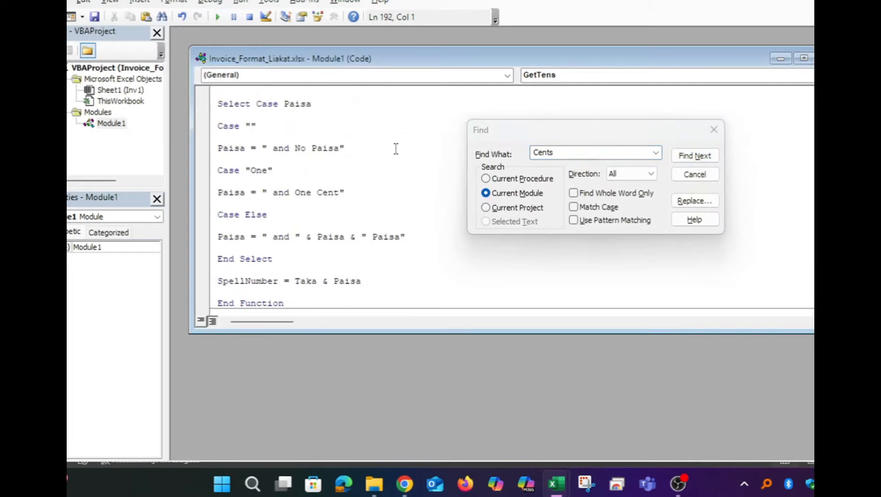
{"action": "scroll", "coordinate": [395, 148], "scroll_direction": "up", "scroll_amount": 15}
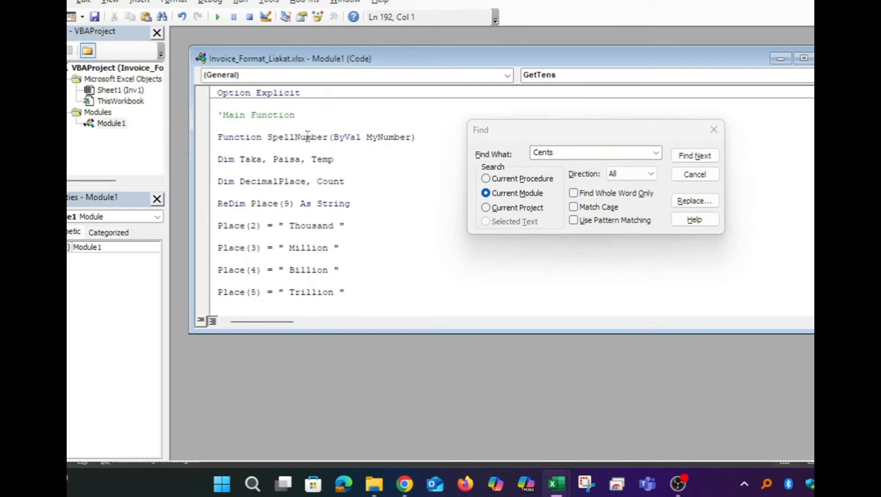
Replace SpellNumber throughout the current module with the lowercase personal name from the workbook's file name, then return to the invoice
{"action": "double_click", "coordinate": [307, 136]}
{"action": "key", "text": "ctrl+c"}
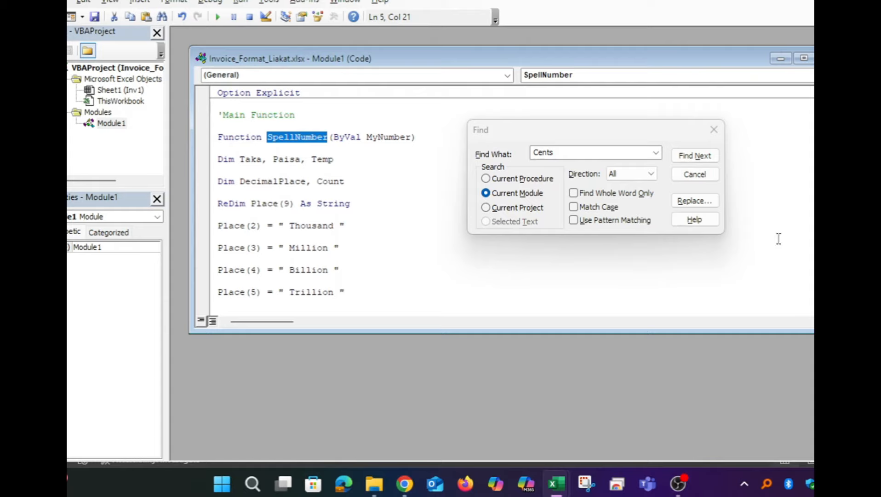
{"action": "left_click", "coordinate": [694, 200]}
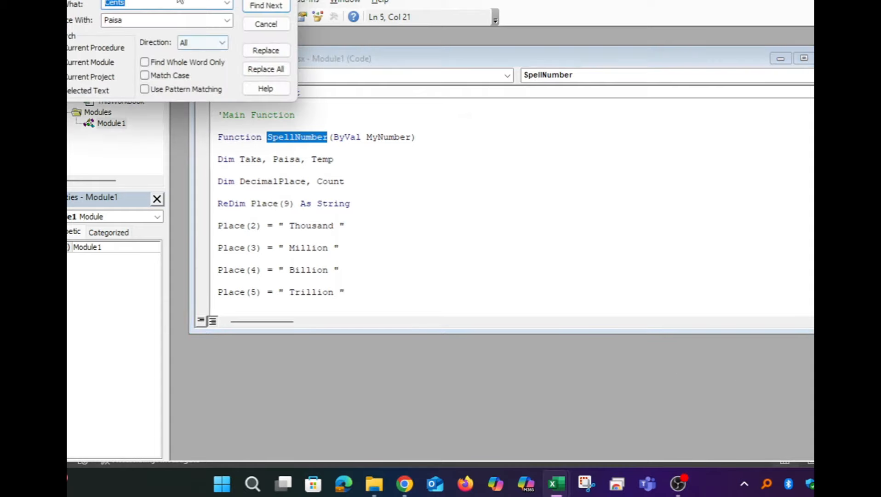
{"action": "left_click_drag", "start_coordinate": [176, 0], "coordinate": [626, 173]}
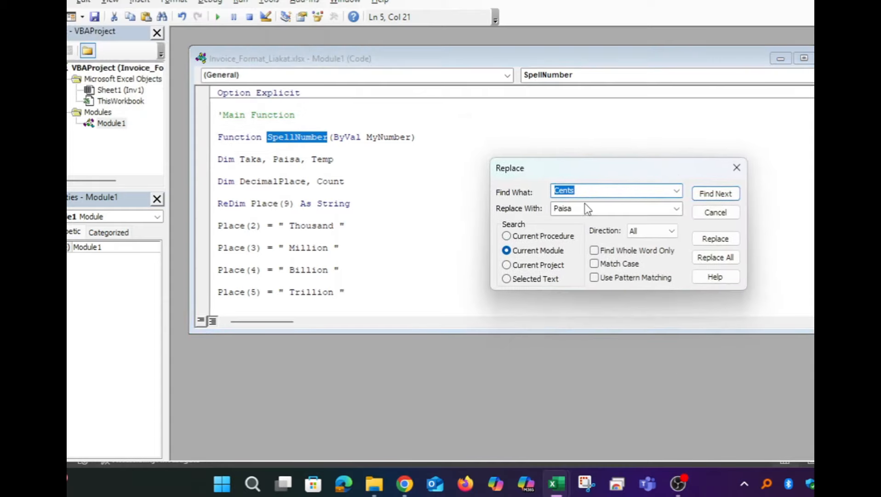
{"action": "key", "text": "ctrl+v"}
{"action": "left_click_drag", "start_coordinate": [578, 207], "coordinate": [543, 207]}
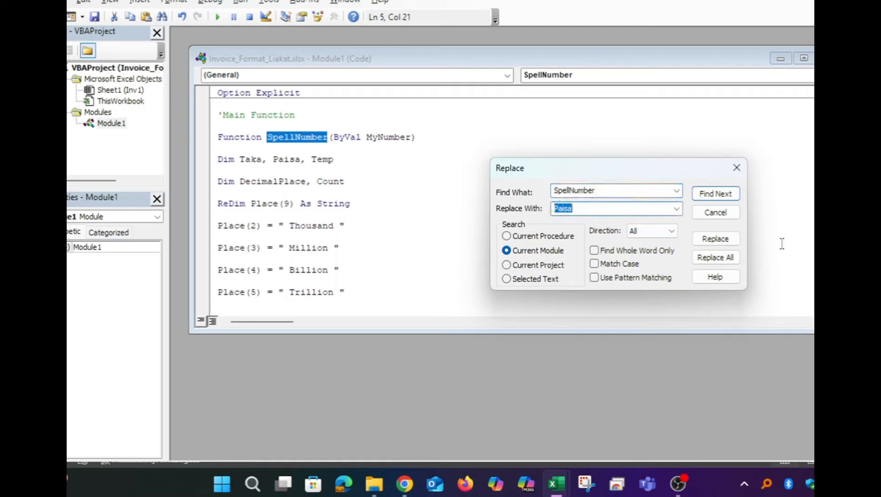
{"action": "type", "text": "liakat"}
{"action": "left_click", "coordinate": [721, 263]}
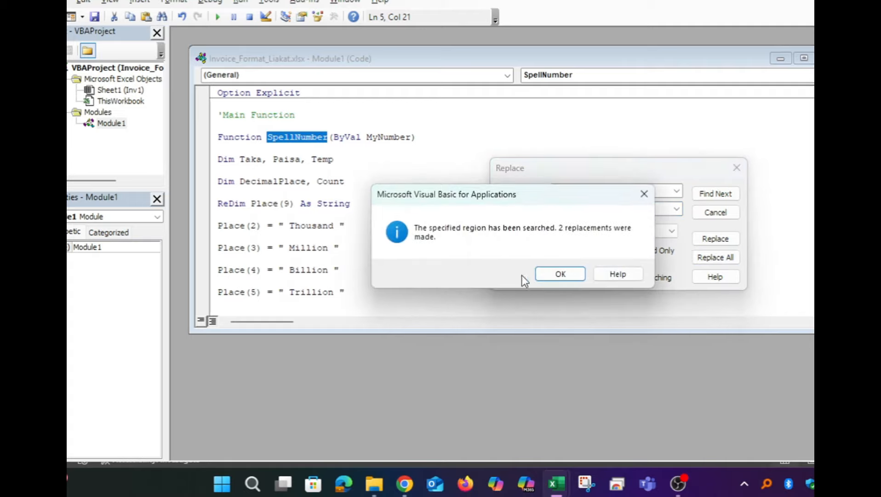
{"action": "left_click", "coordinate": [561, 274]}
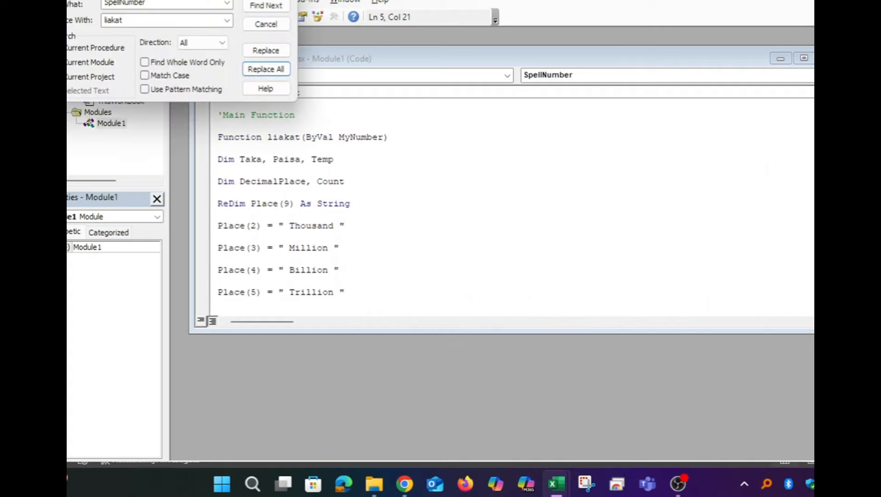
{"action": "key", "text": "Escape"}
{"action": "key", "text": "alt+F11"}
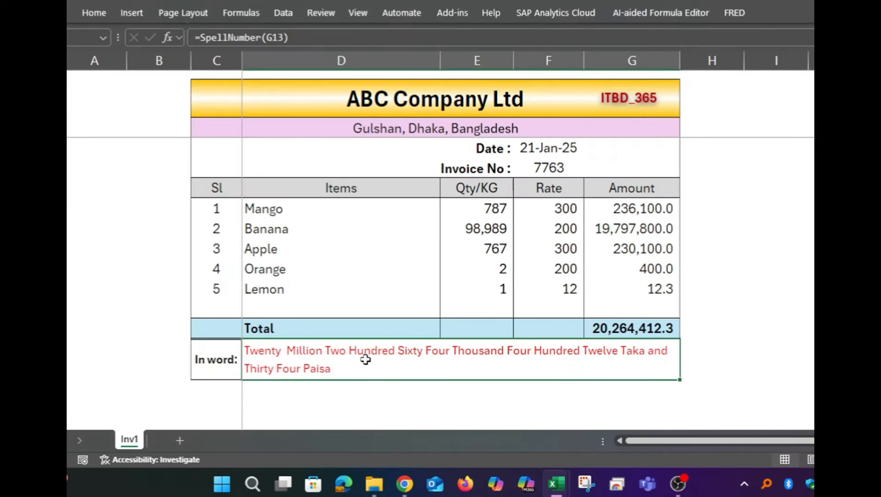
Replace the In word formula in D14 with the renamed custom function applied to the total in G13
{"action": "type", "text": "="}
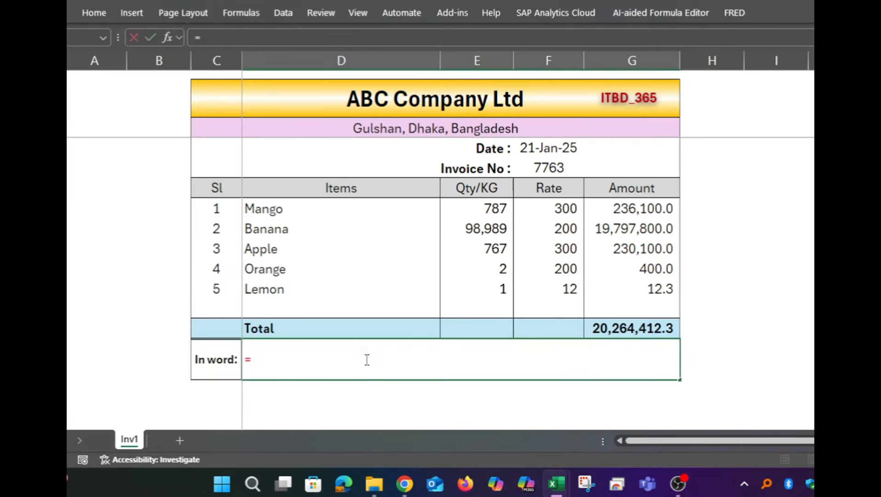
{"action": "type", "text": "liak"}
{"action": "key", "text": "Tab"}
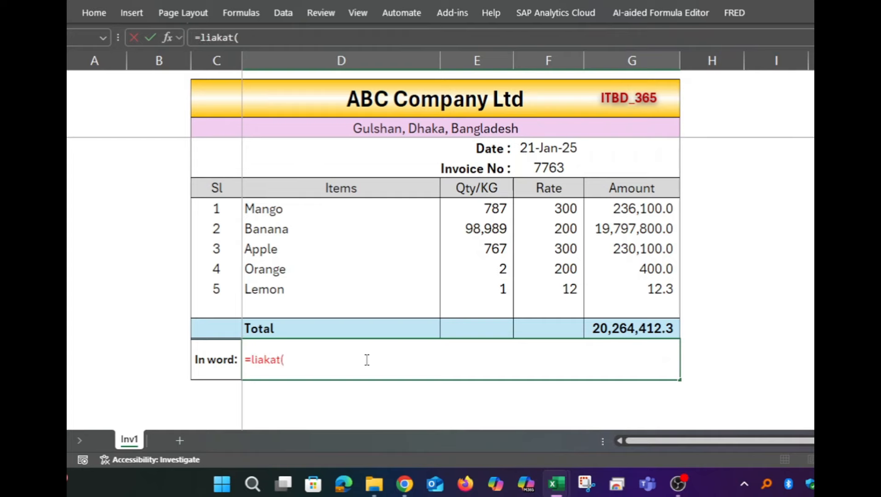
{"action": "left_click", "coordinate": [619, 330]}
{"action": "key", "text": "Return"}
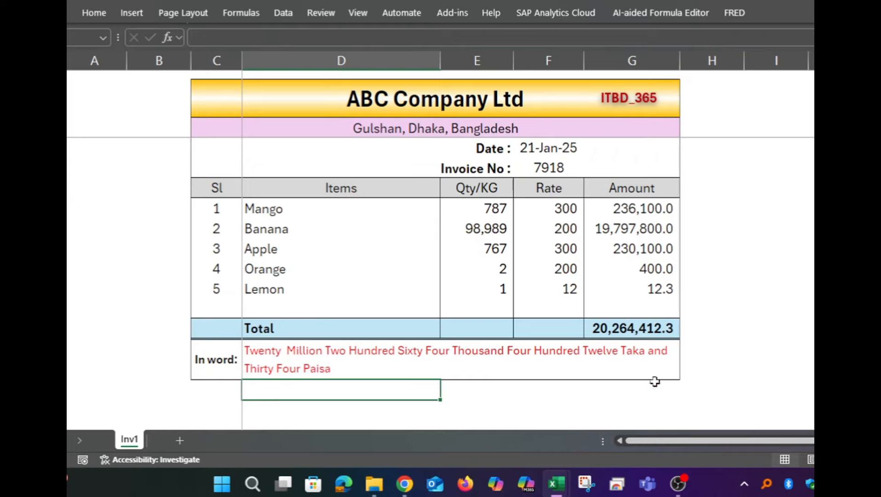
{"action": "left_click", "coordinate": [520, 345]}
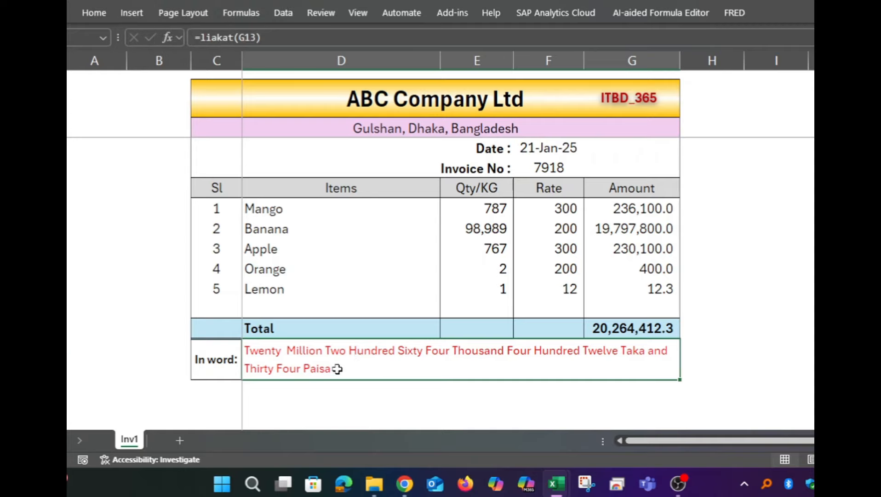
Save a copy of the invoice to the Desktop under its existing name as an Excel Macro-Enabled Workbook (*.xlsm)
{"action": "left_click", "coordinate": [67, 13]}
{"action": "left_click", "coordinate": [93, 256]}
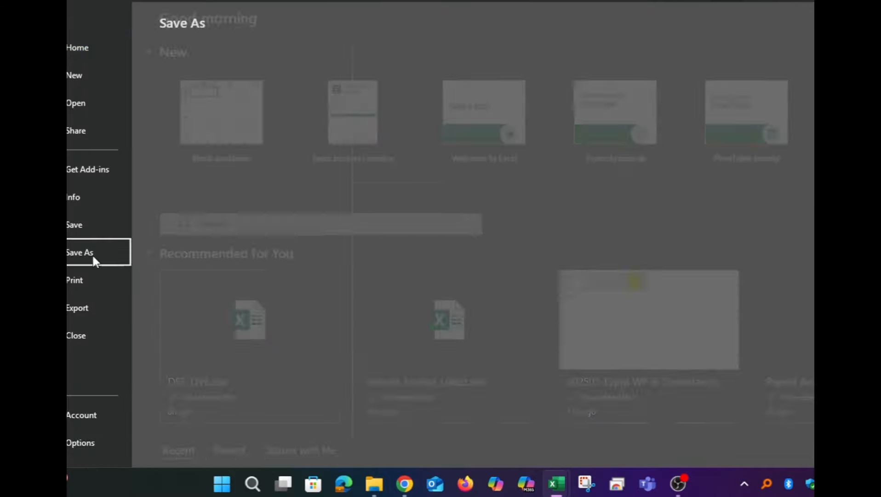
{"action": "scroll", "coordinate": [276, 382], "scroll_direction": "down", "scroll_amount": 1}
{"action": "left_click", "coordinate": [234, 432]}
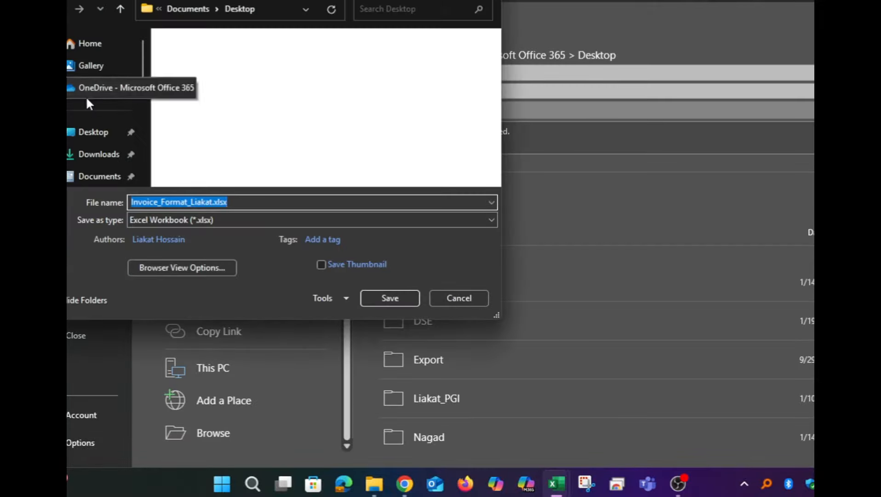
{"action": "left_click", "coordinate": [86, 154]}
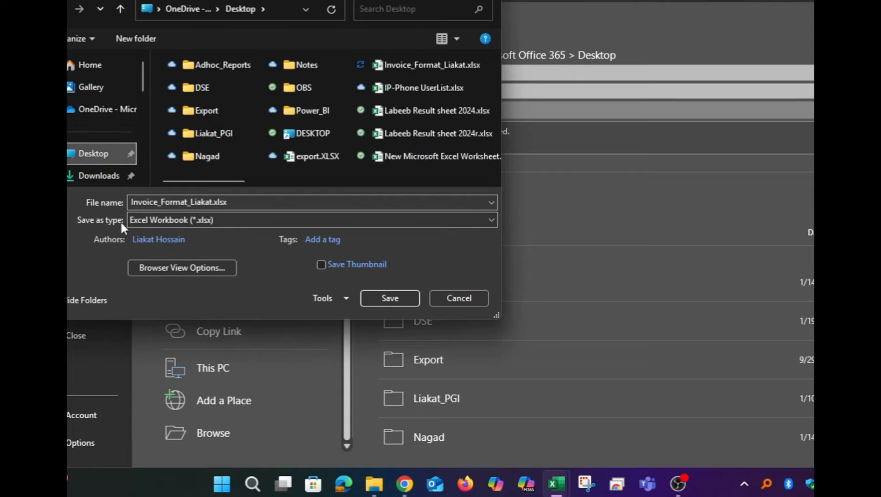
{"action": "left_click", "coordinate": [194, 221]}
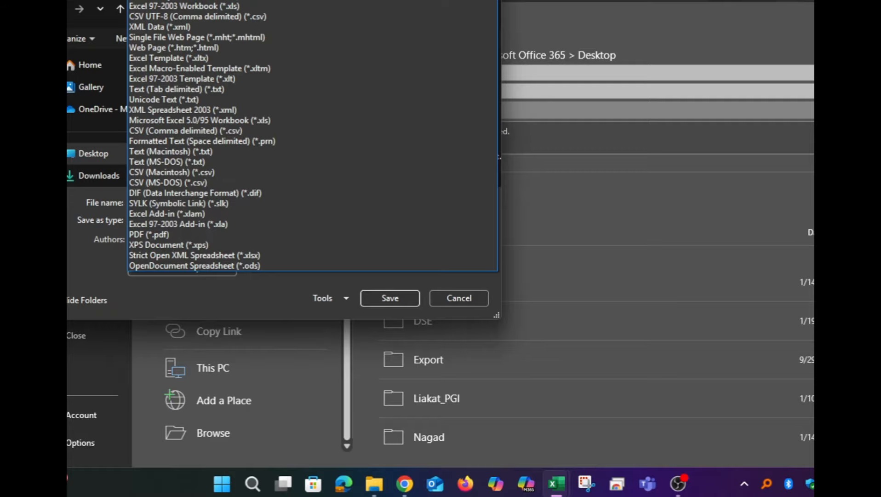
{"action": "left_click", "coordinate": [221, 0]}
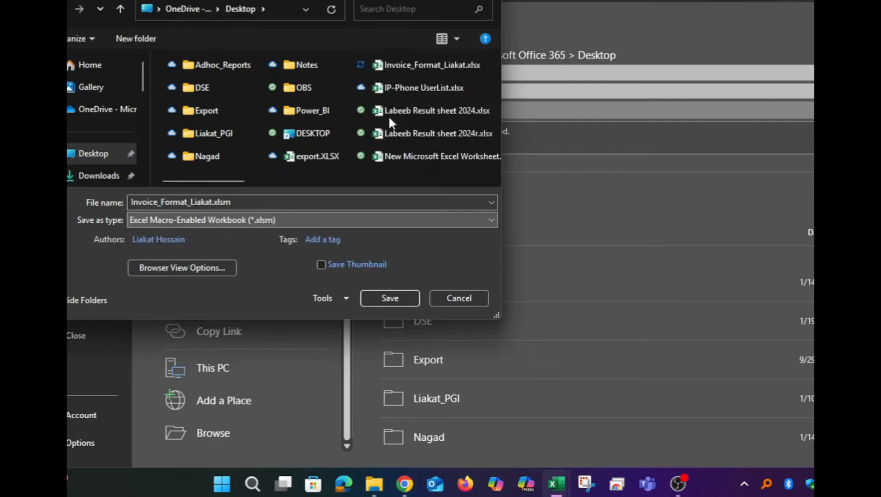
{"action": "left_click", "coordinate": [409, 297]}
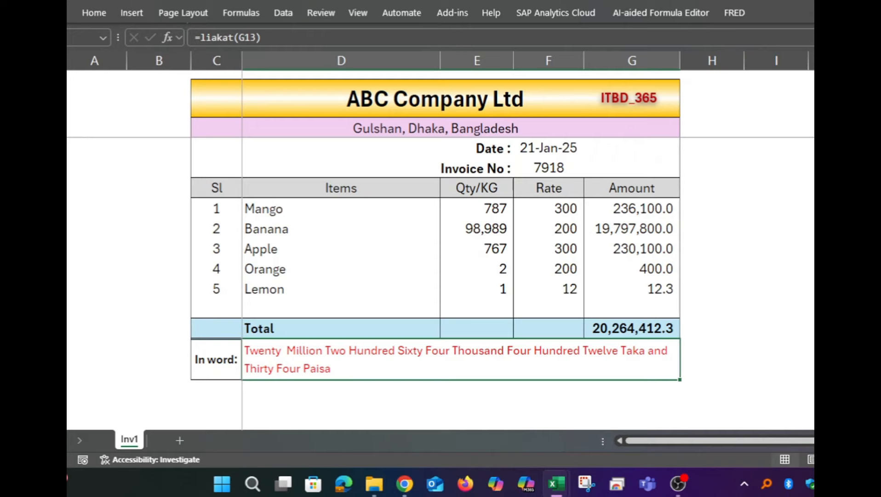
Close the workbook and reopen the macro-enabled invoice file from the desktop
{"action": "key", "text": "alt+F4"}
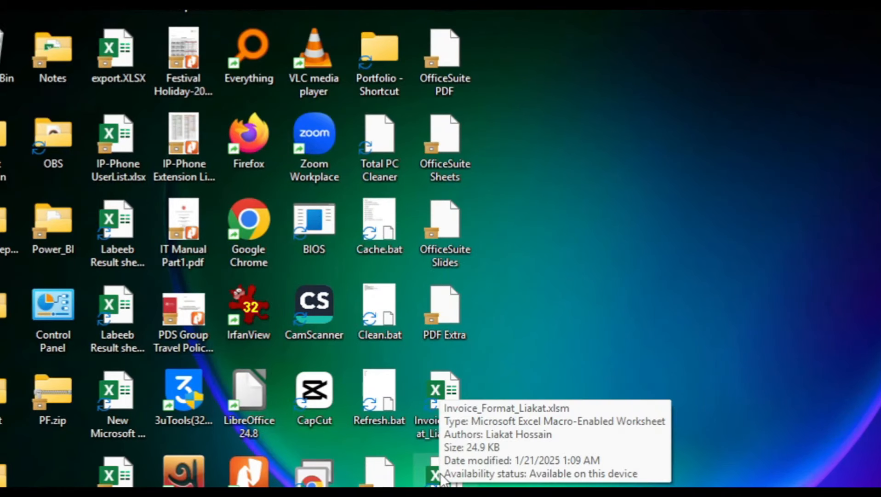
{"action": "double_click", "coordinate": [442, 478]}
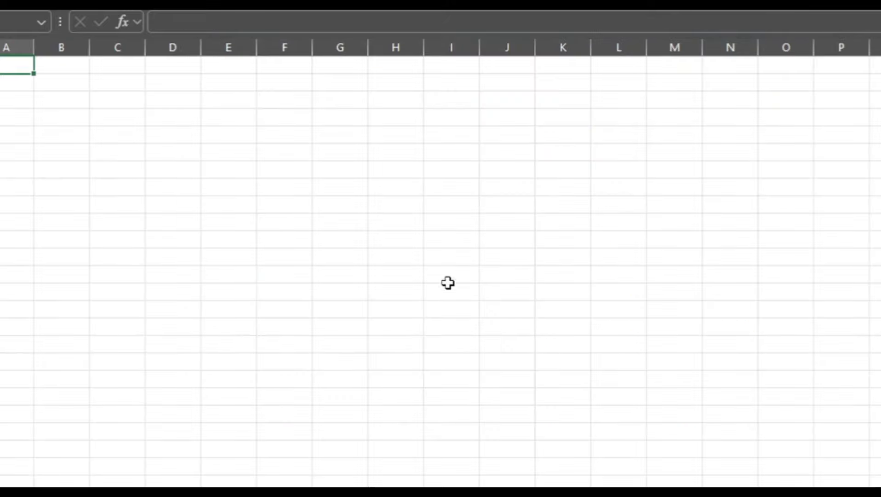
Enter the test number 3455 in cell C3 of a blank worksheet
{"action": "scroll", "coordinate": [453, 263], "scroll_direction": "up", "scroll_amount": 5}
{"action": "left_click", "coordinate": [328, 171]}
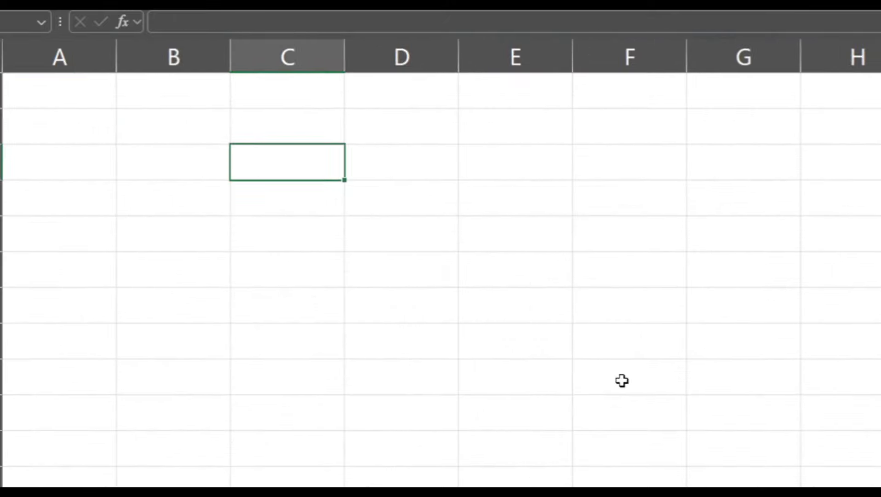
{"action": "type", "text": "3455"}
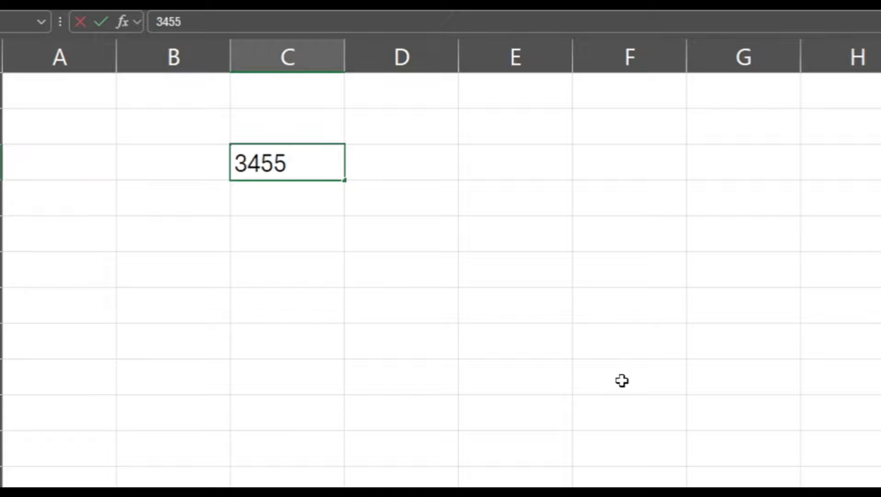
{"action": "key", "text": "Return"}
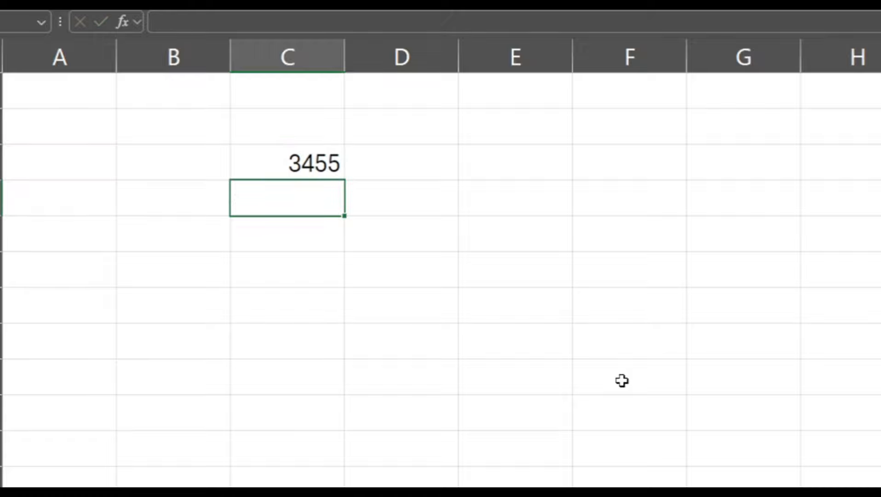
Convert C3 to words in C4 with the renamed custom function, and review the number and its wording
{"action": "type", "text": "=lik"}
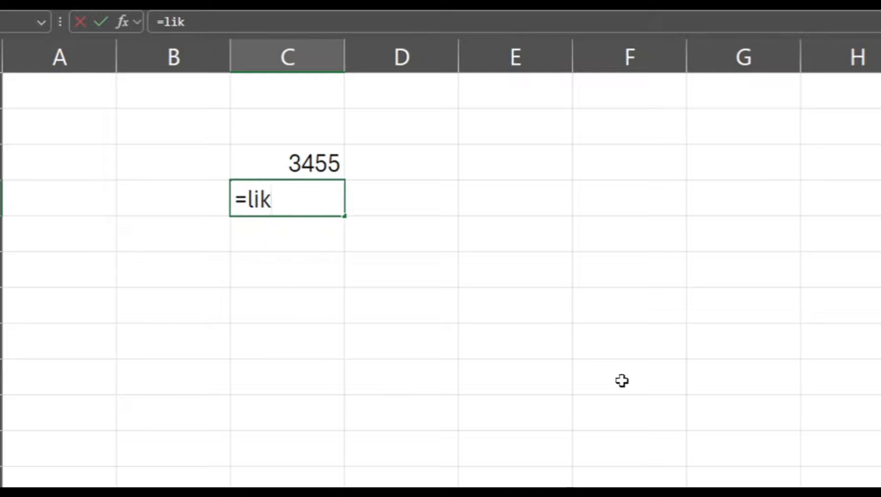
{"action": "key", "text": "BackSpace"}
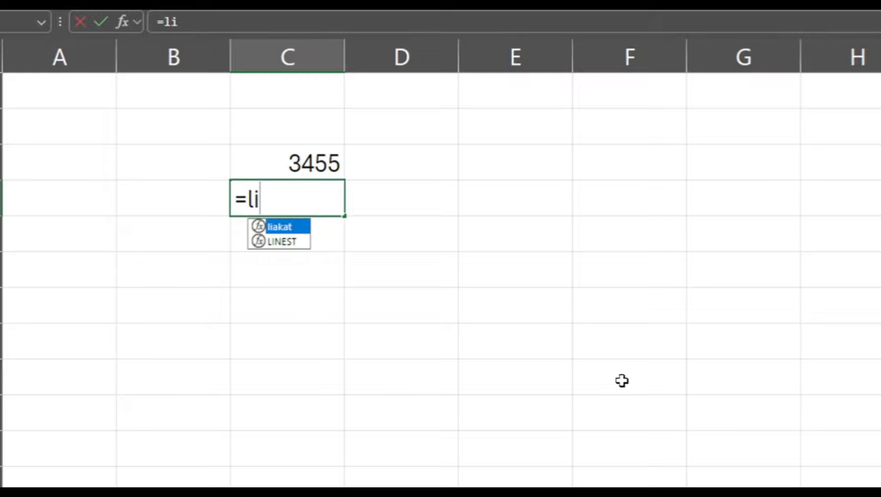
{"action": "key", "text": "Tab"}
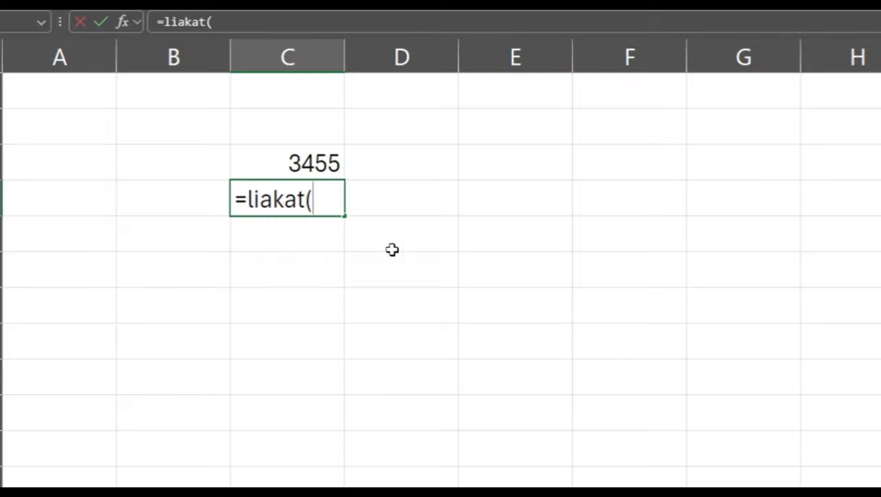
{"action": "left_click", "coordinate": [307, 163]}
{"action": "key", "text": "Return"}
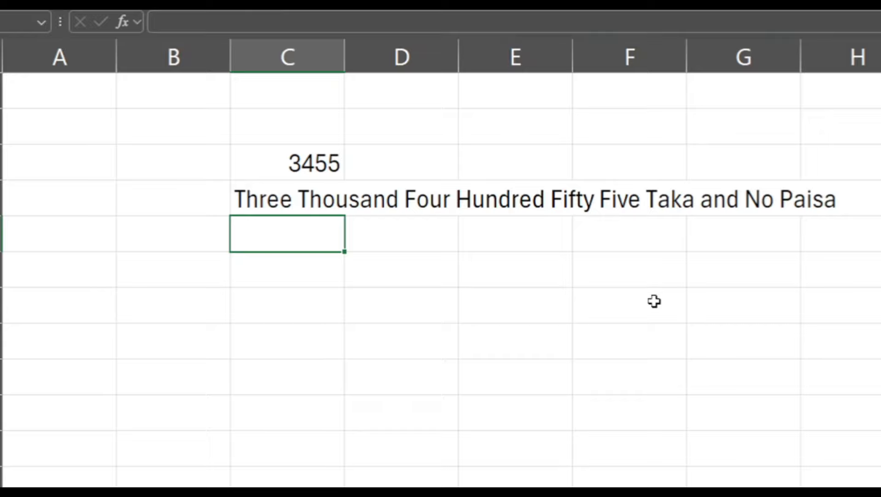
{"action": "left_click_drag", "start_coordinate": [295, 168], "coordinate": [404, 242]}
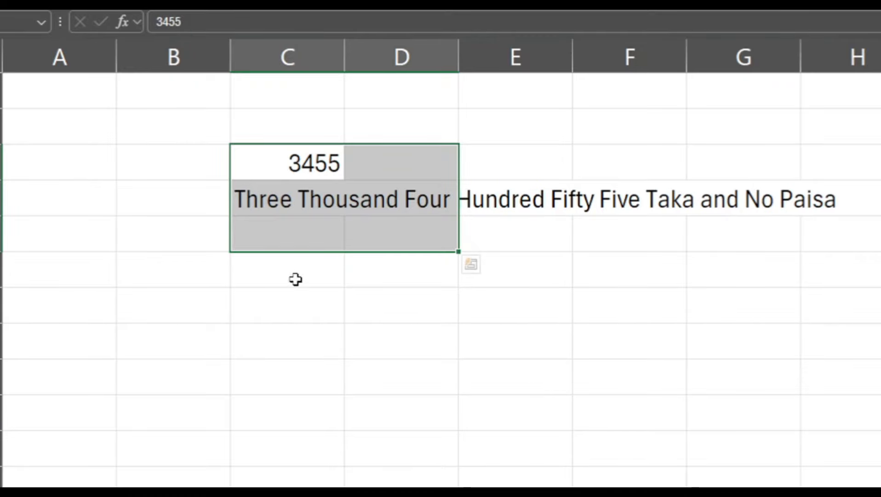
{"action": "left_click", "coordinate": [240, 207]}
{"action": "left_click", "coordinate": [287, 166]}
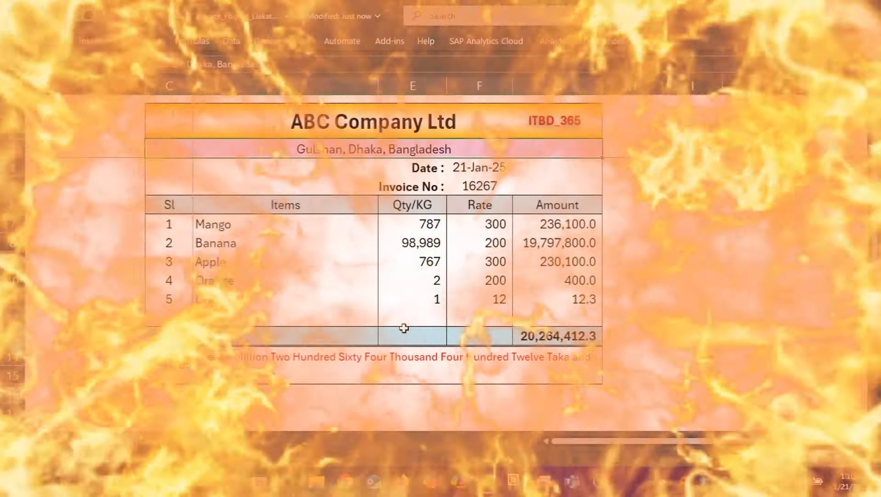